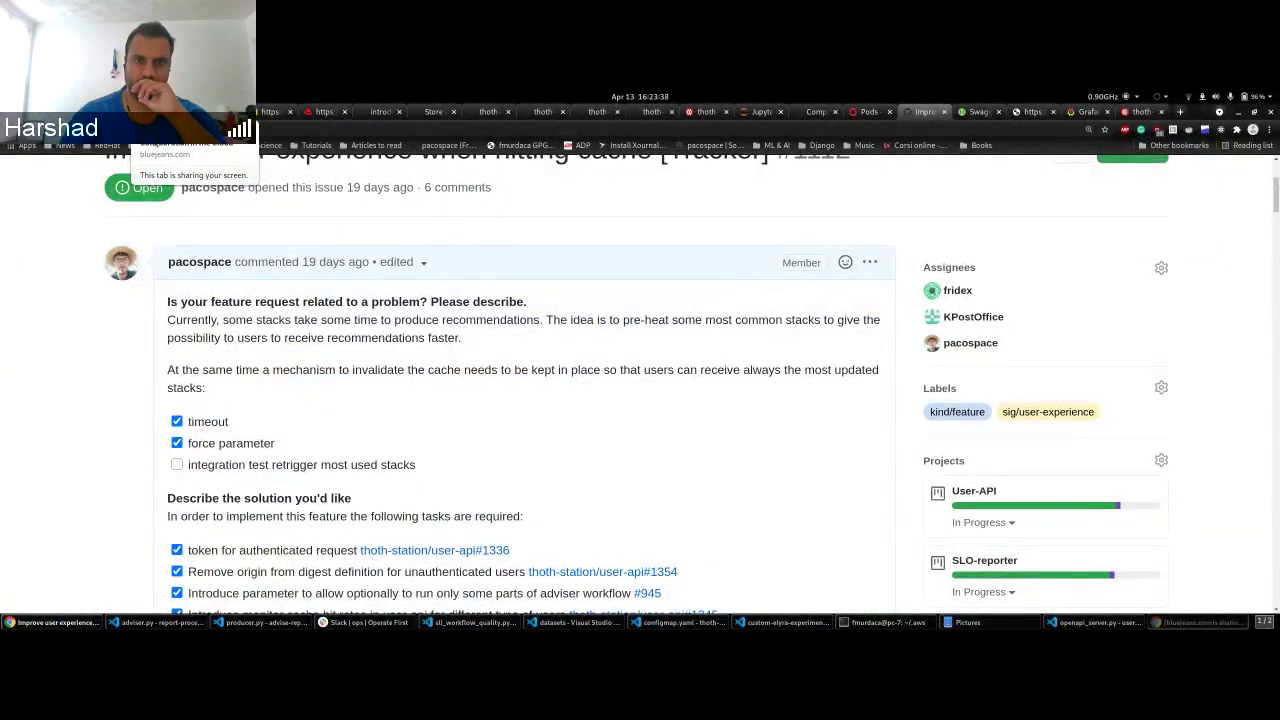
# Step: On the Prometheus metrics page, highlight the adviser and provenance cache_hit_rate lines reading 0.0
pyautogui.scroll(2, 72, 276)
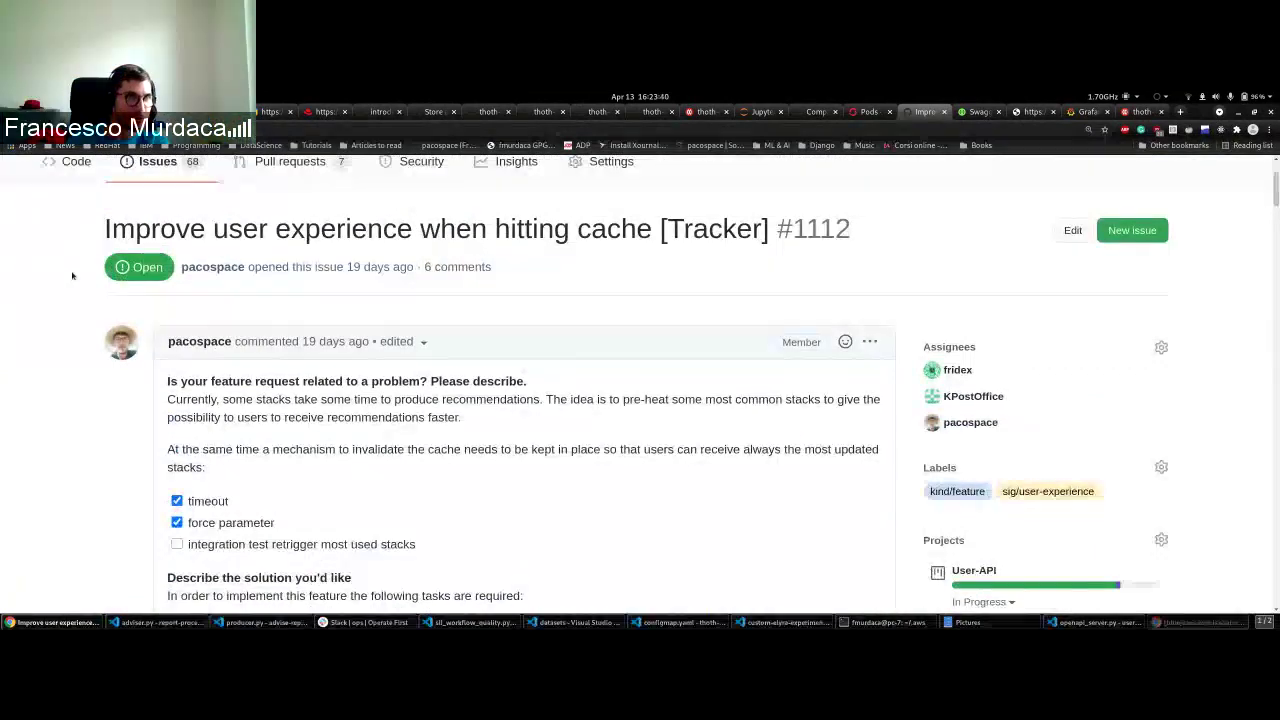
pyautogui.scroll(-1, 72, 276)
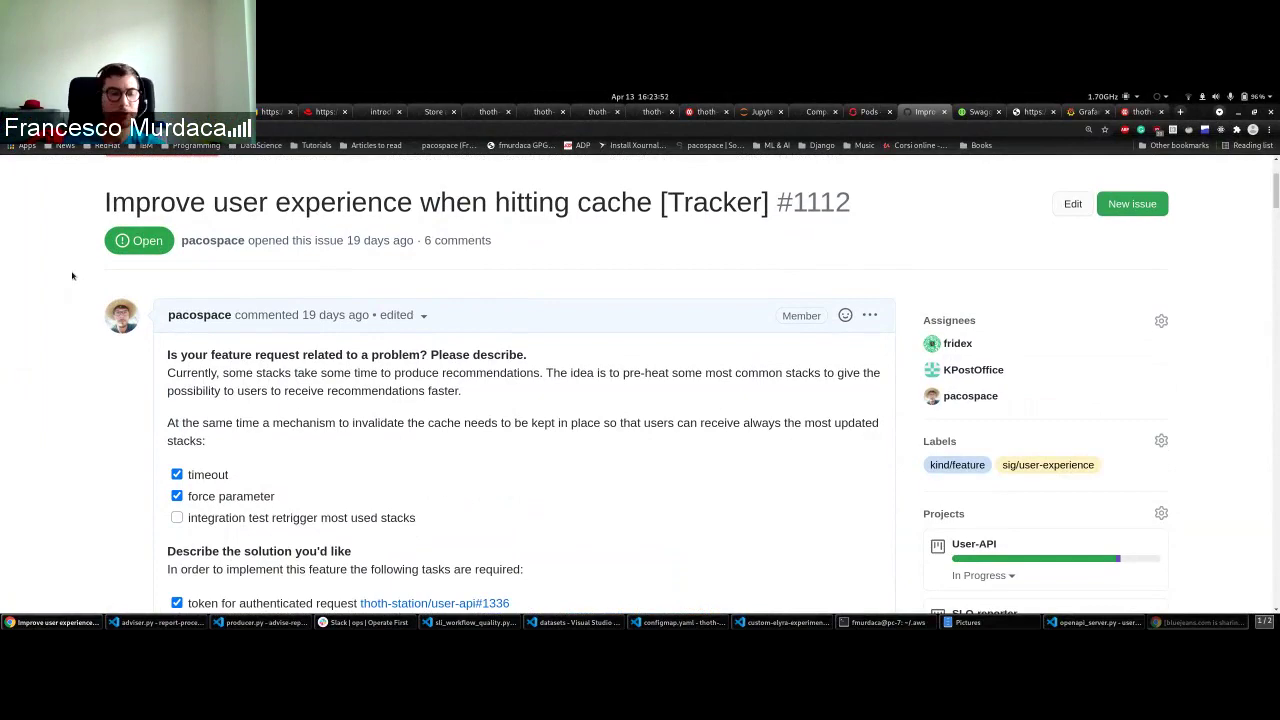
pyautogui.scroll(-2, 75, 275)
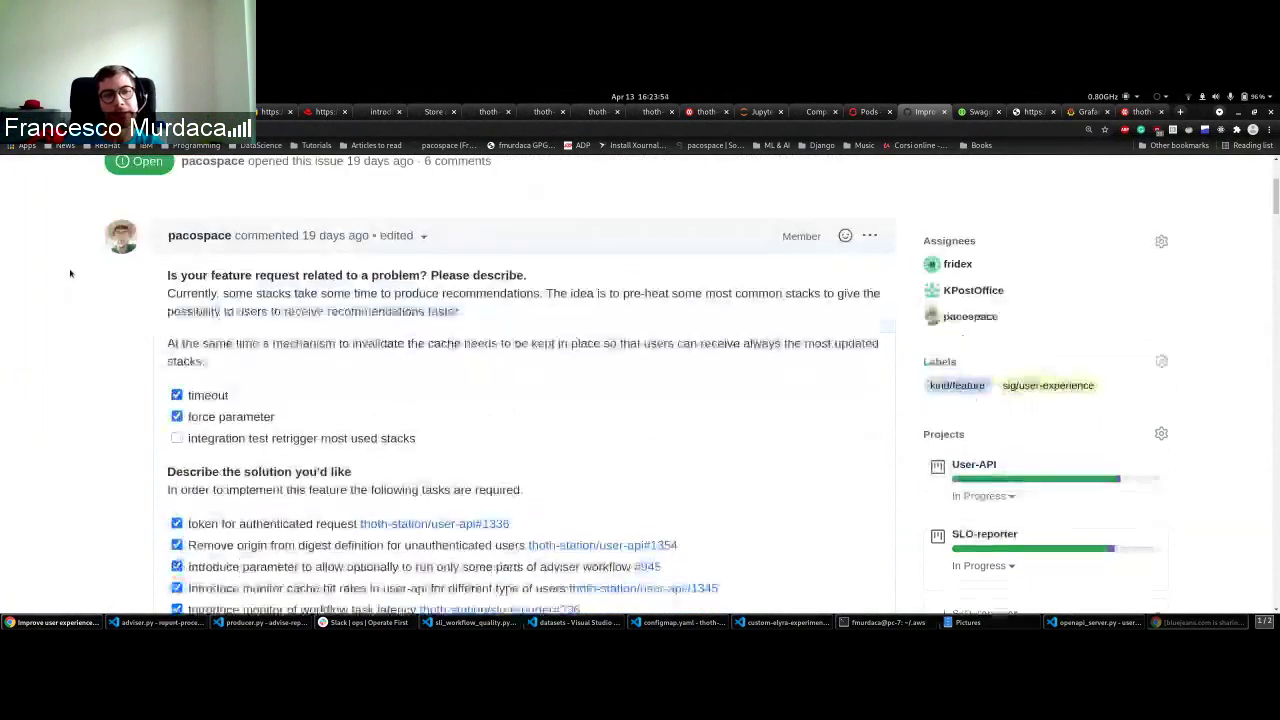
pyautogui.scroll(1, 81, 276)
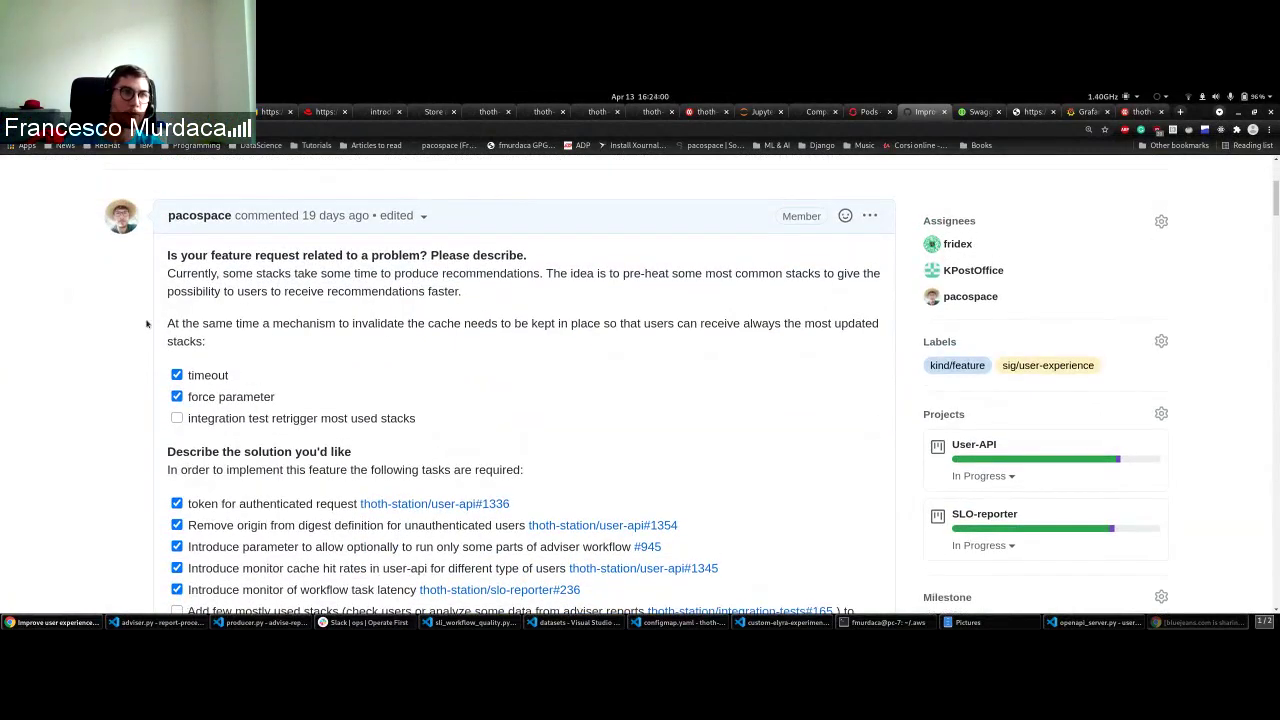
pyautogui.scroll(1, 150, 325)
pyautogui.scroll(-3, 85, 317)
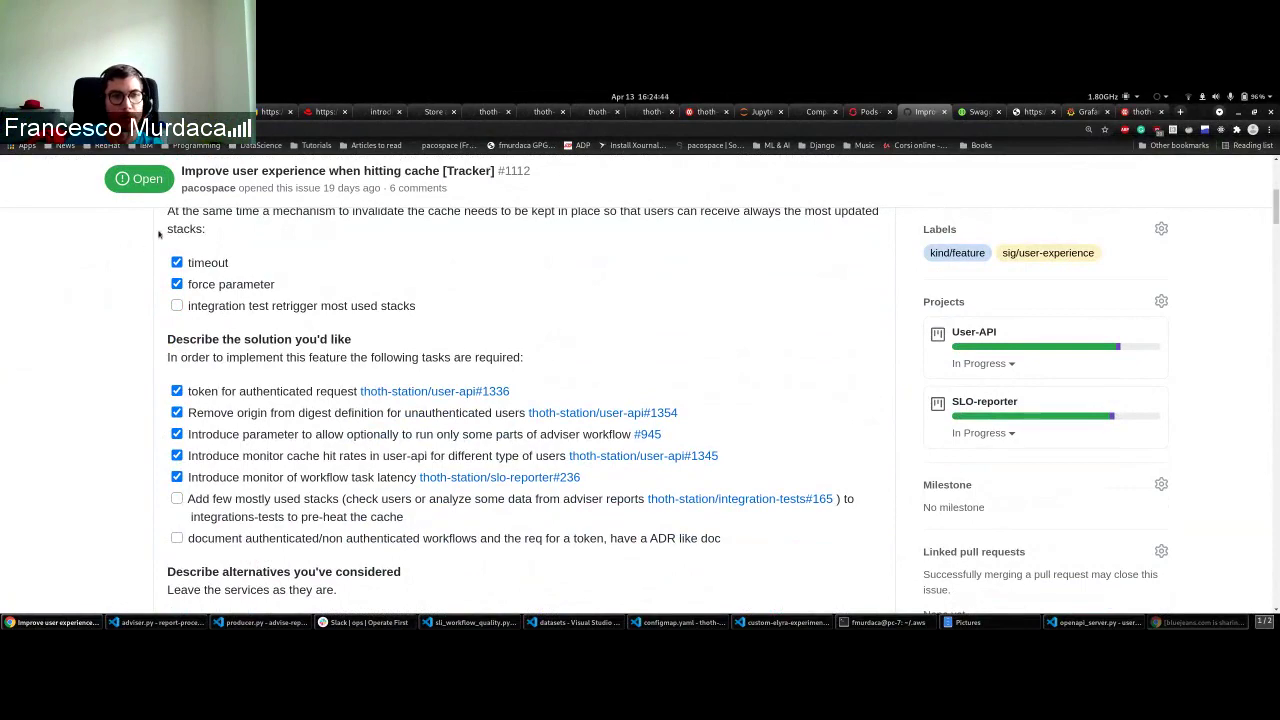
pyautogui.scroll(3, 99, 346)
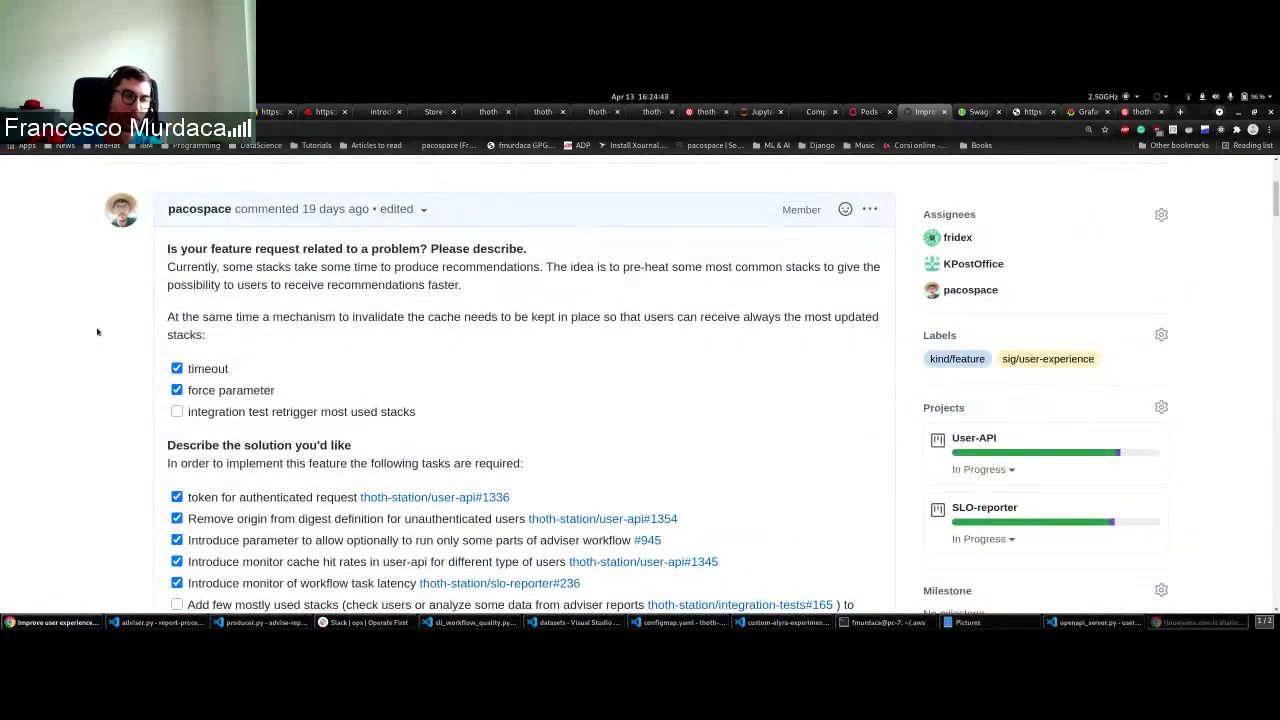
pyautogui.scroll(-1, 83, 330)
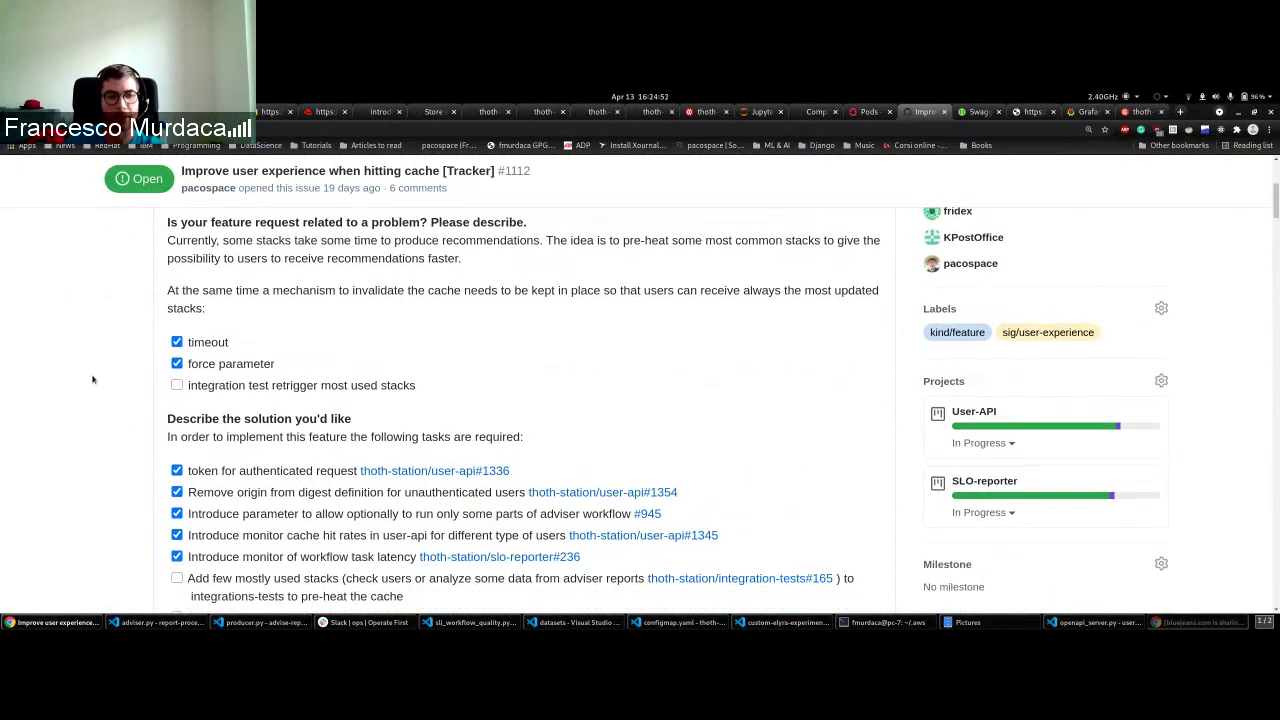
pyautogui.scroll(3, 103, 372)
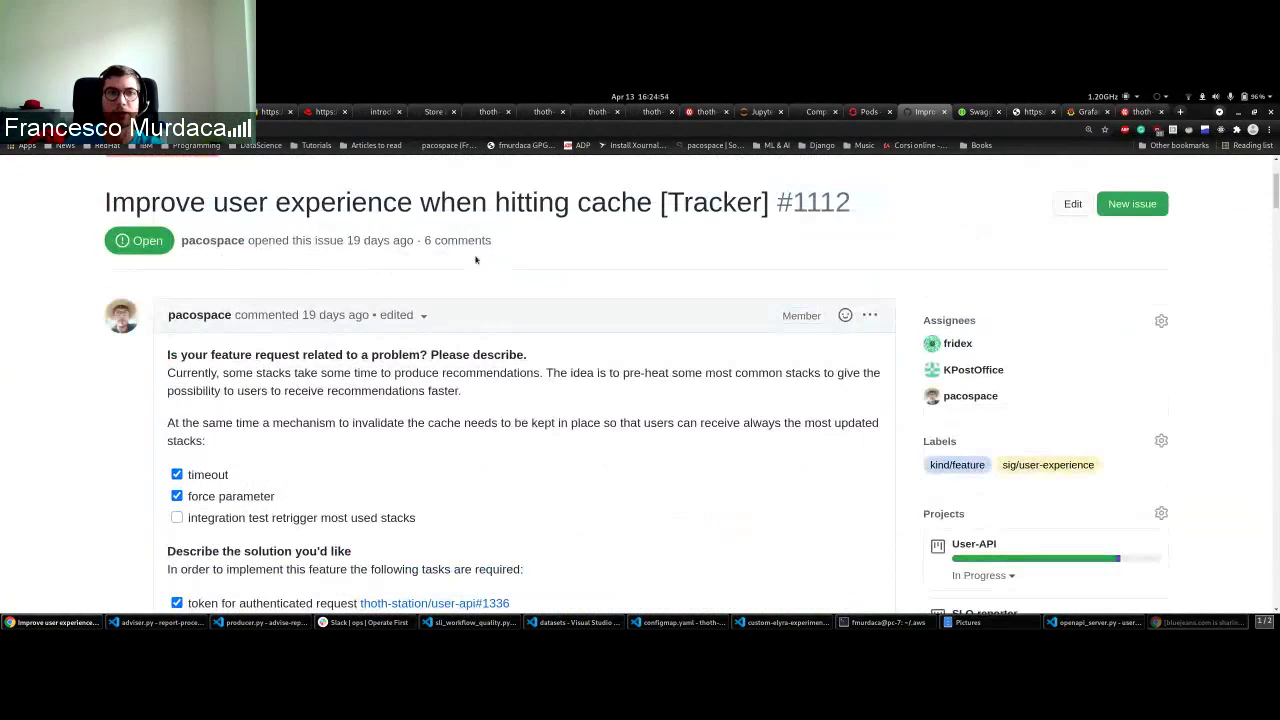
pyautogui.scroll(-1, 71, 333)
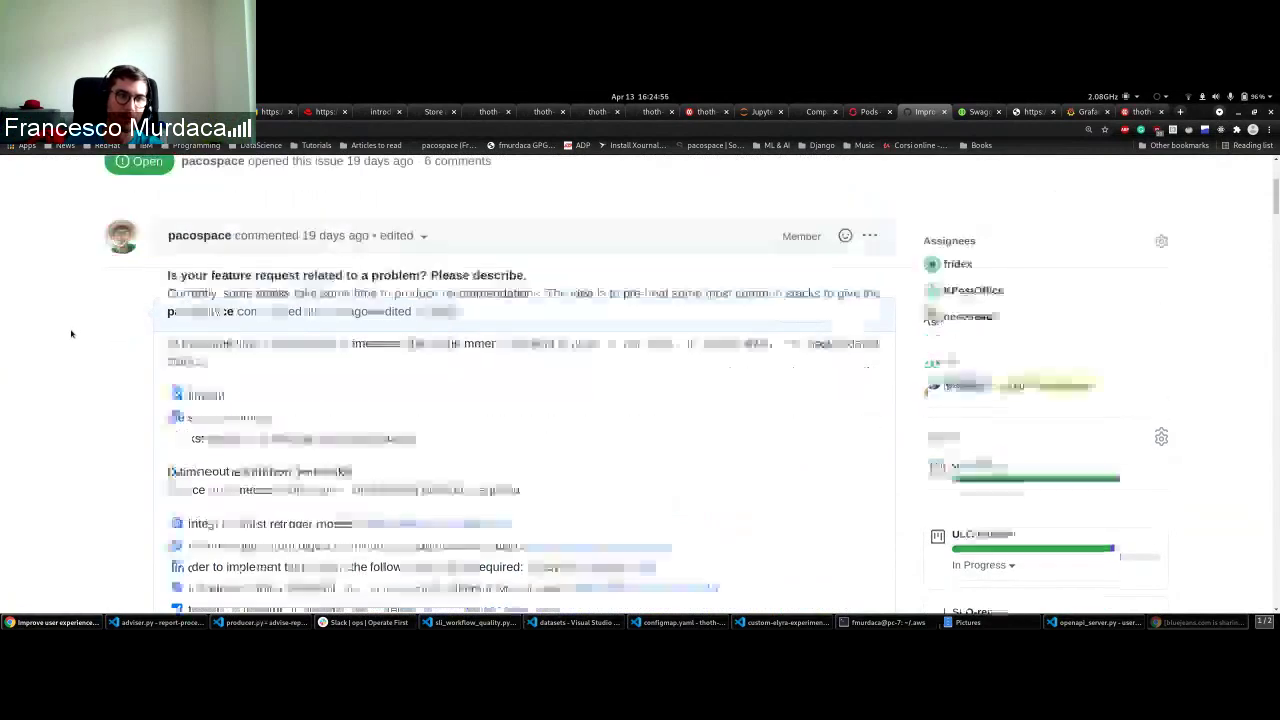
pyautogui.scroll(-2, 71, 333)
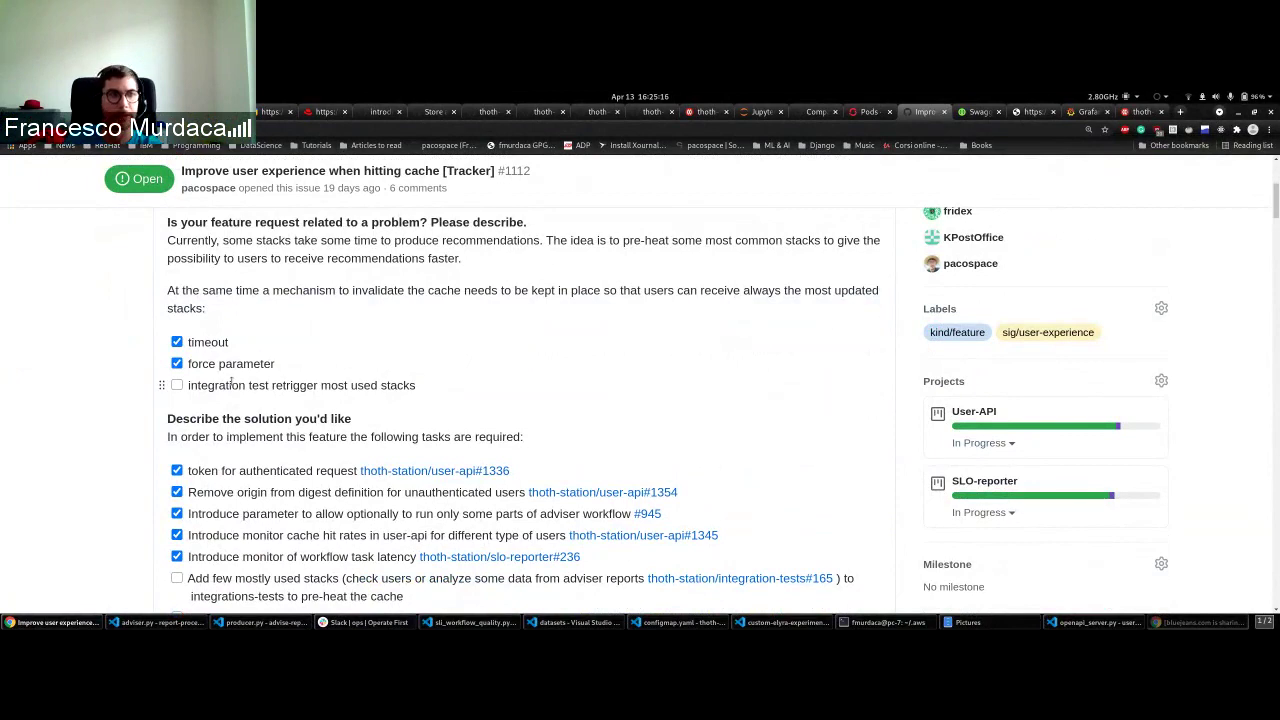
pyautogui.scroll(2, 78, 403)
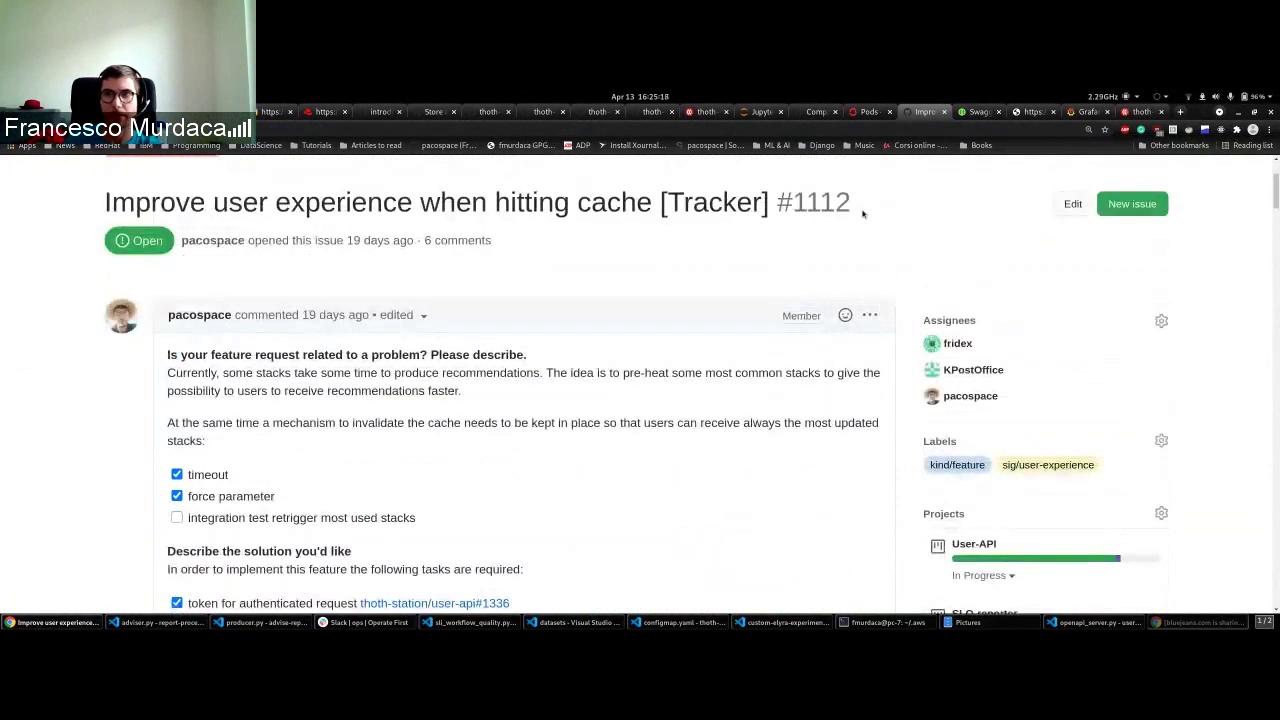
pyautogui.click(1030, 111)
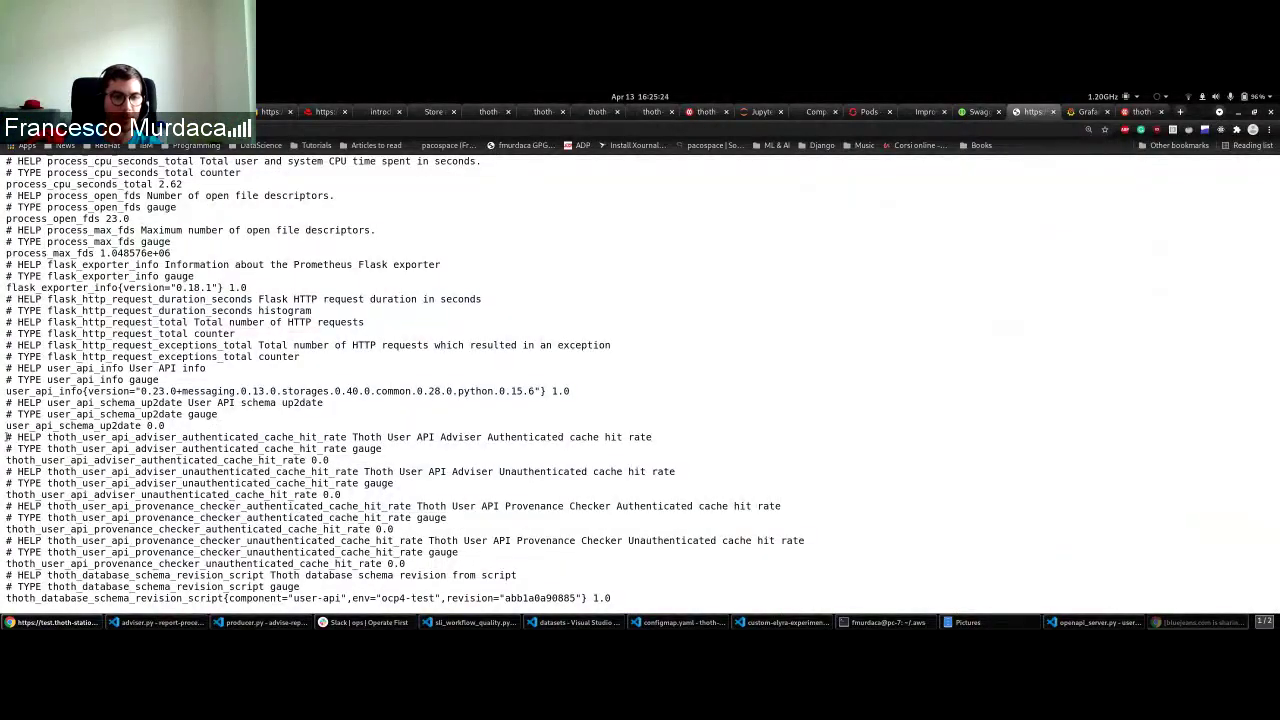
pyautogui.moveTo(6, 437); pyautogui.dragTo(611, 598)
# Step: Check that the Grafana cache-hit chart agrees, then move on to the Thoth User API Swagger page
pyautogui.click(1088, 112)
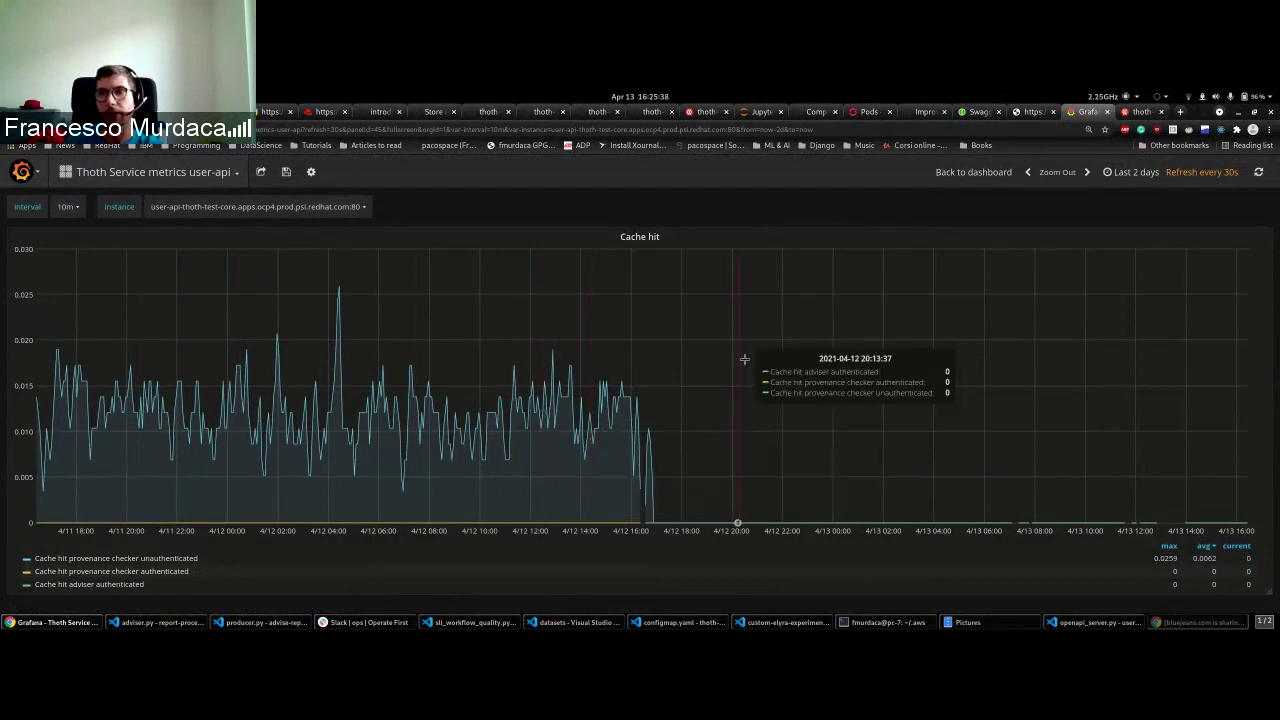
pyautogui.click(1028, 112)
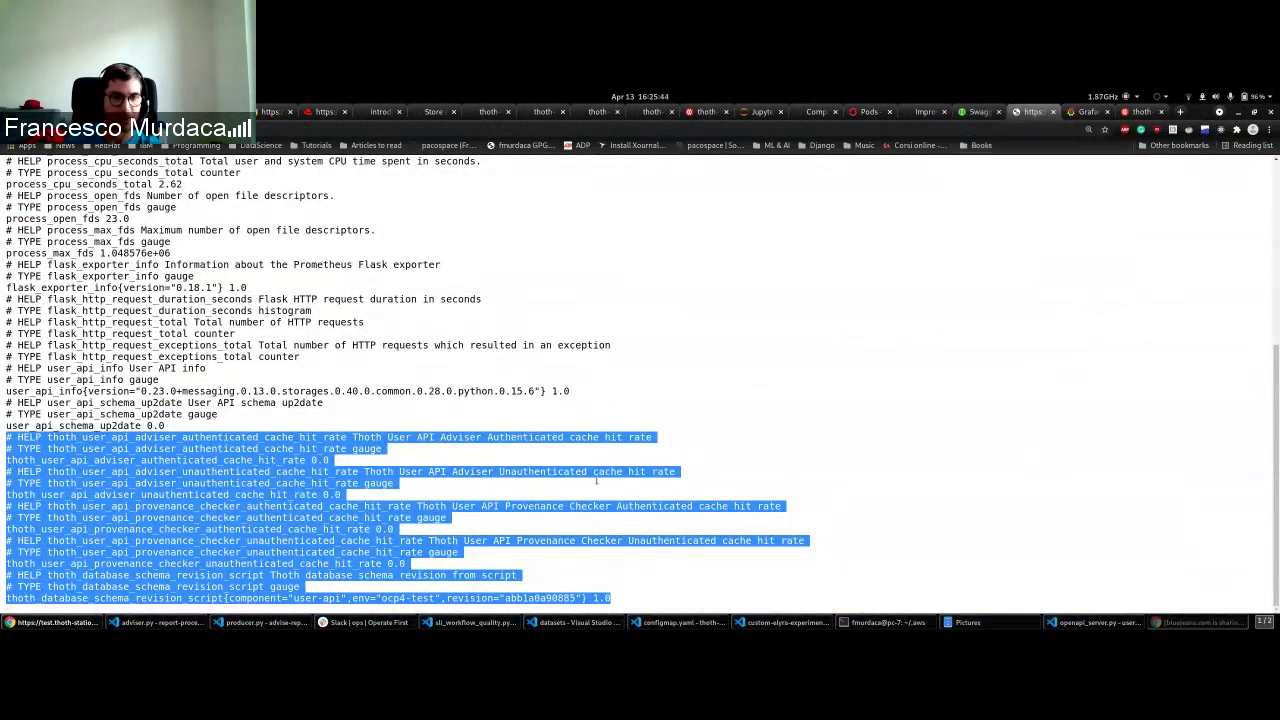
pyautogui.hotkey('ctrl', 'shift', 'Tab')
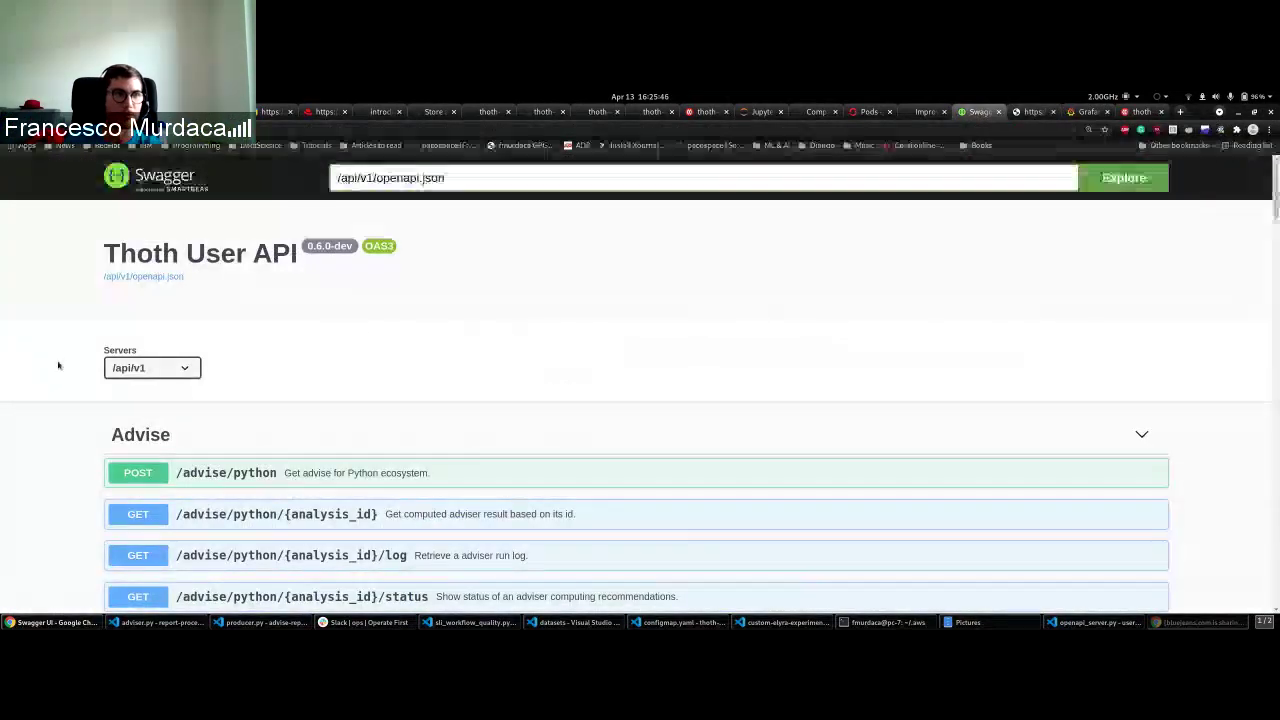
# Step: Expand POST /advise/python and enable Try it out to edit the JSON request body
pyautogui.scroll(-2, 50, 348)
pyautogui.scroll(2, 85, 331)
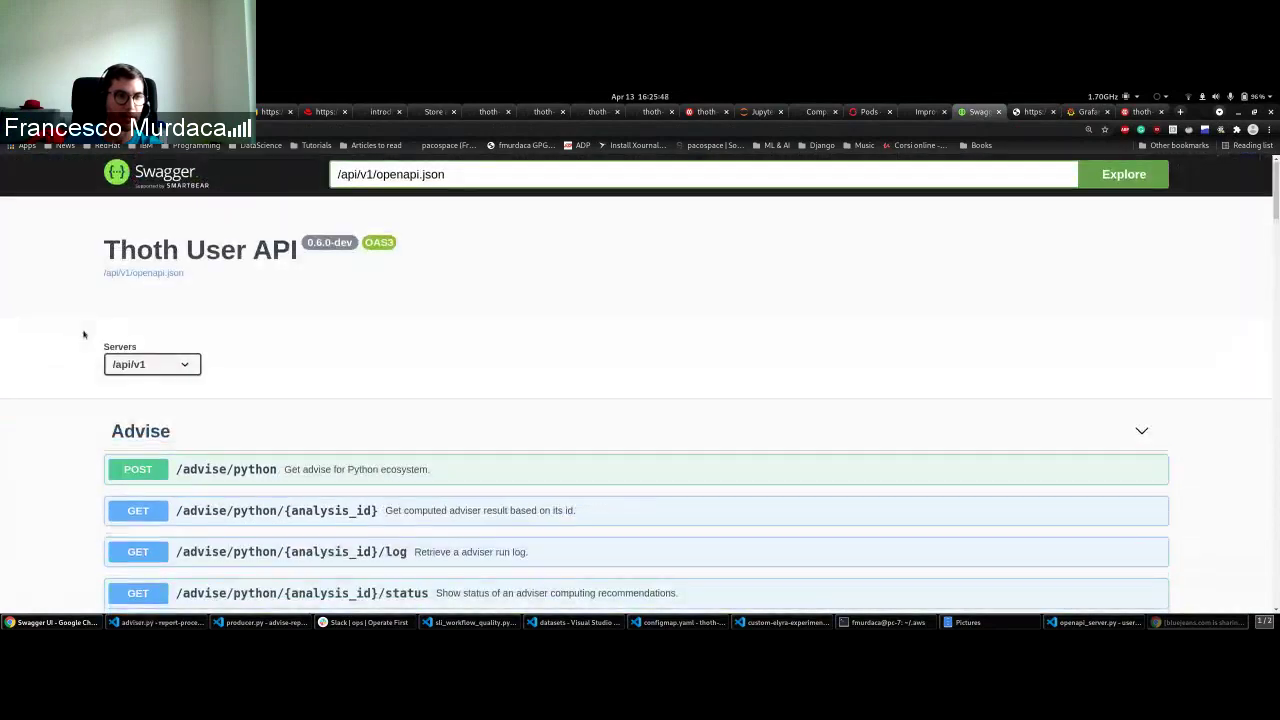
pyautogui.scroll(-3, 88, 334)
pyautogui.click(386, 323)
pyautogui.scroll(-2, 157, 371)
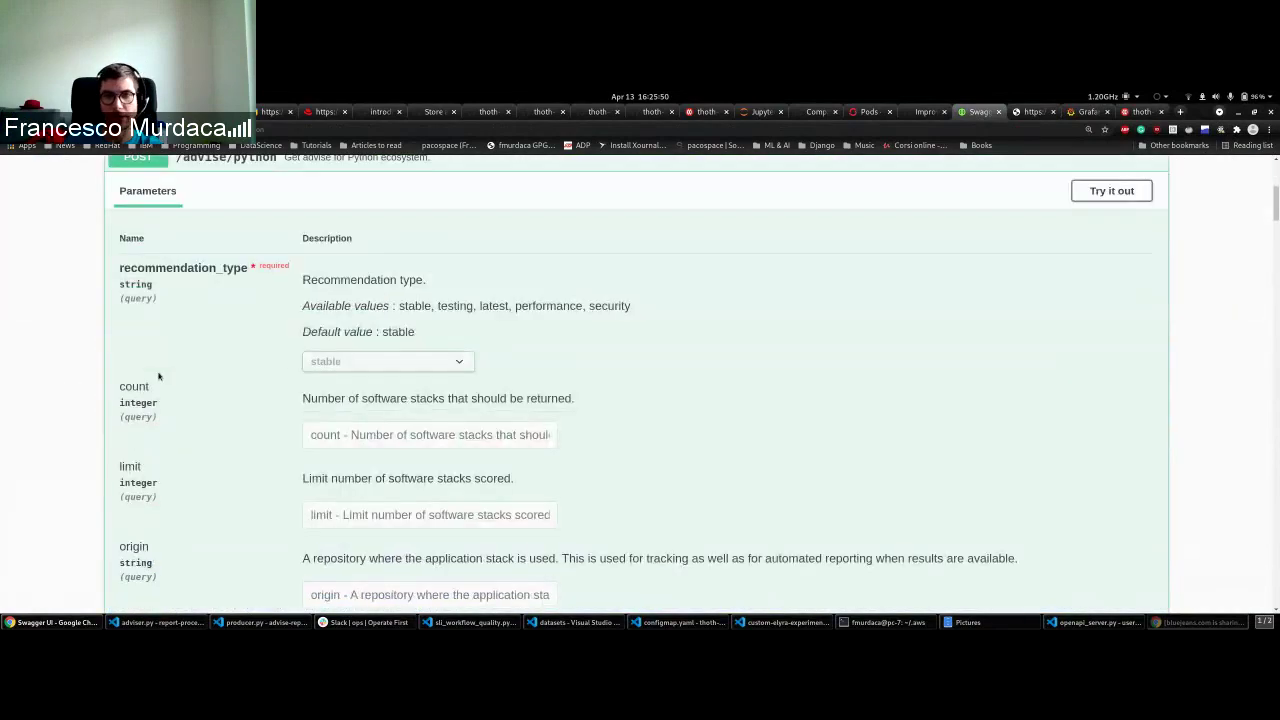
pyautogui.scroll(1, 160, 370)
pyautogui.click(1085, 294)
# Step: Execute the advise request and select the 401 error saying kebechet_metadata requires a token
pyautogui.scroll(-4, 651, 340)
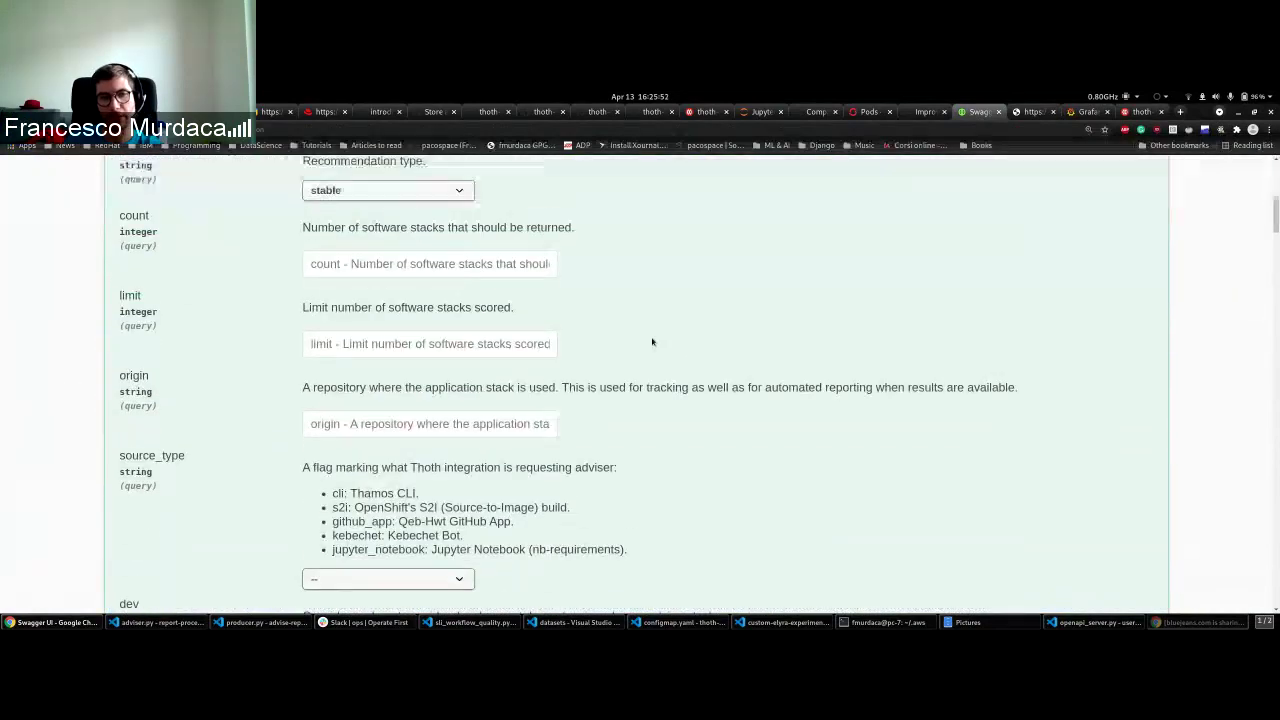
pyautogui.scroll(-8, 652, 341)
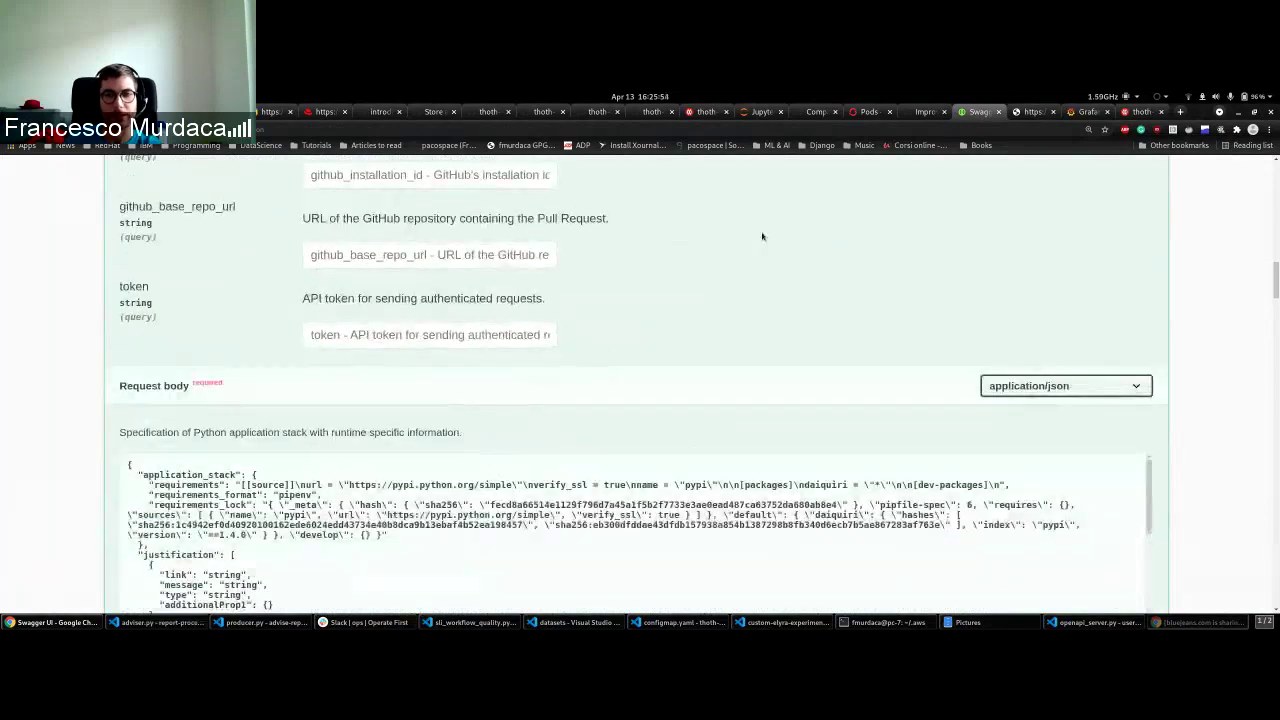
pyautogui.scroll(-4, 762, 236)
pyautogui.scroll(1, 766, 247)
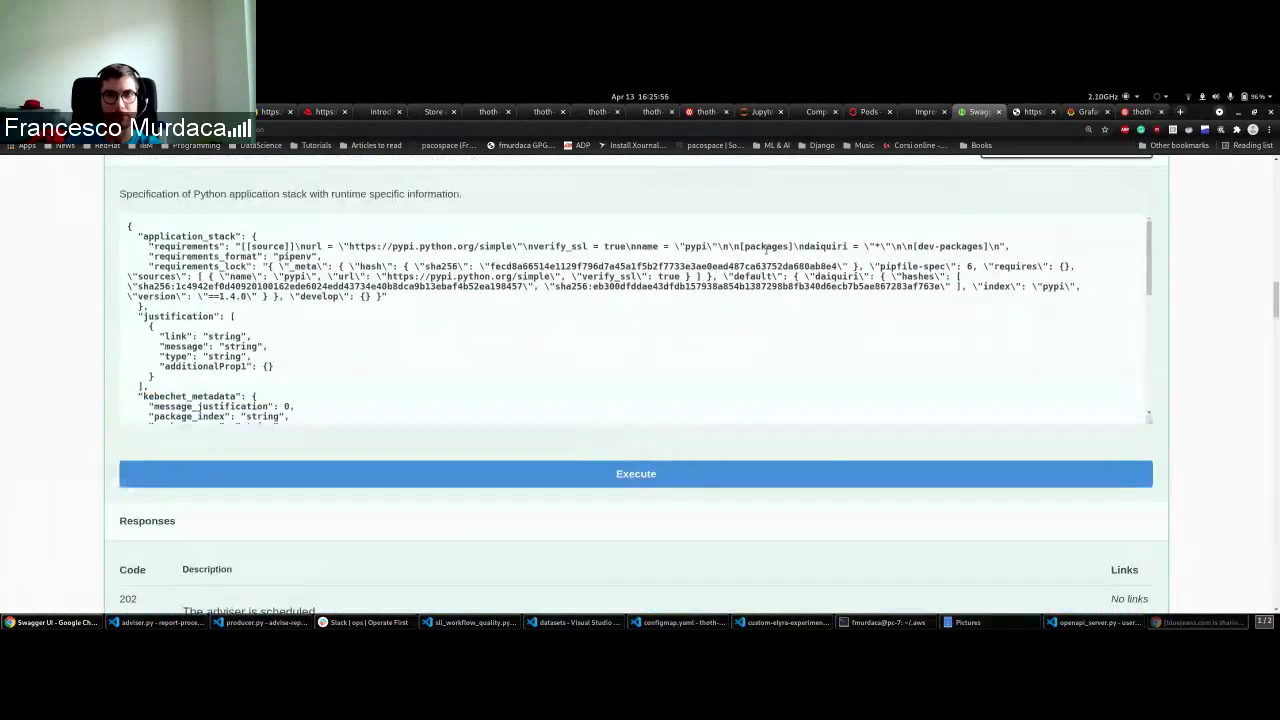
pyautogui.click(650, 470)
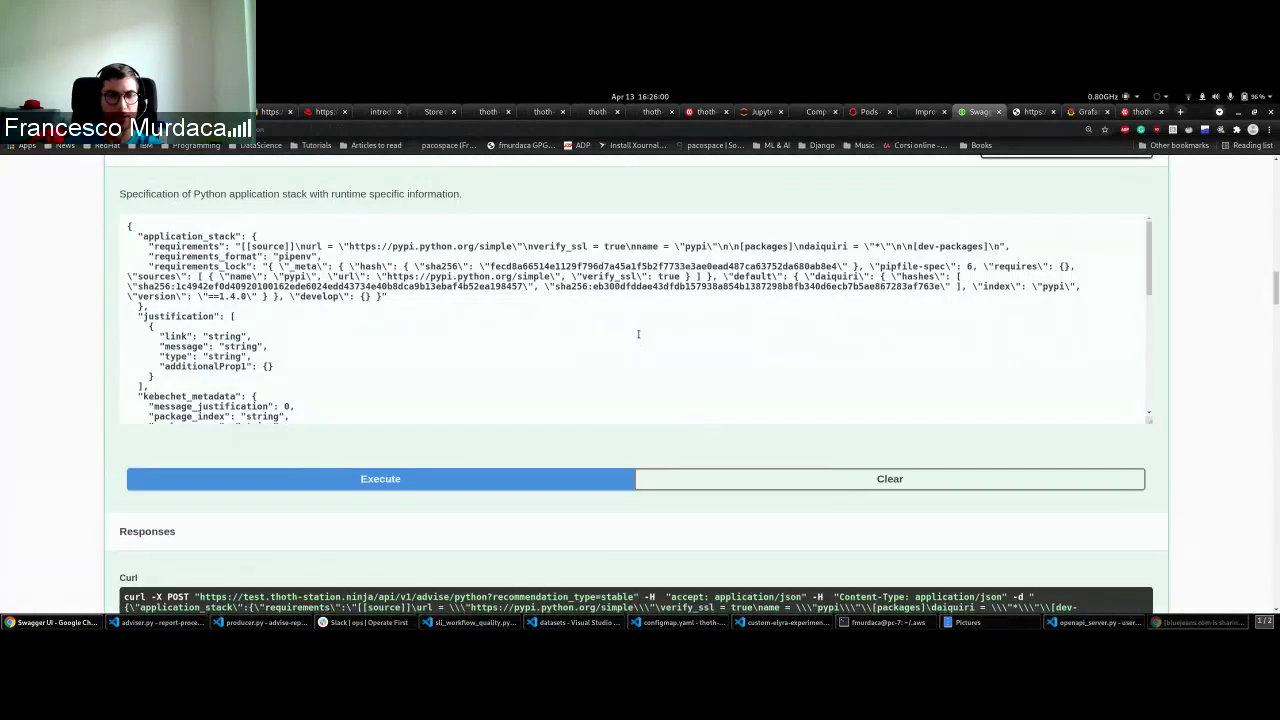
pyautogui.scroll(-5, 83, 277)
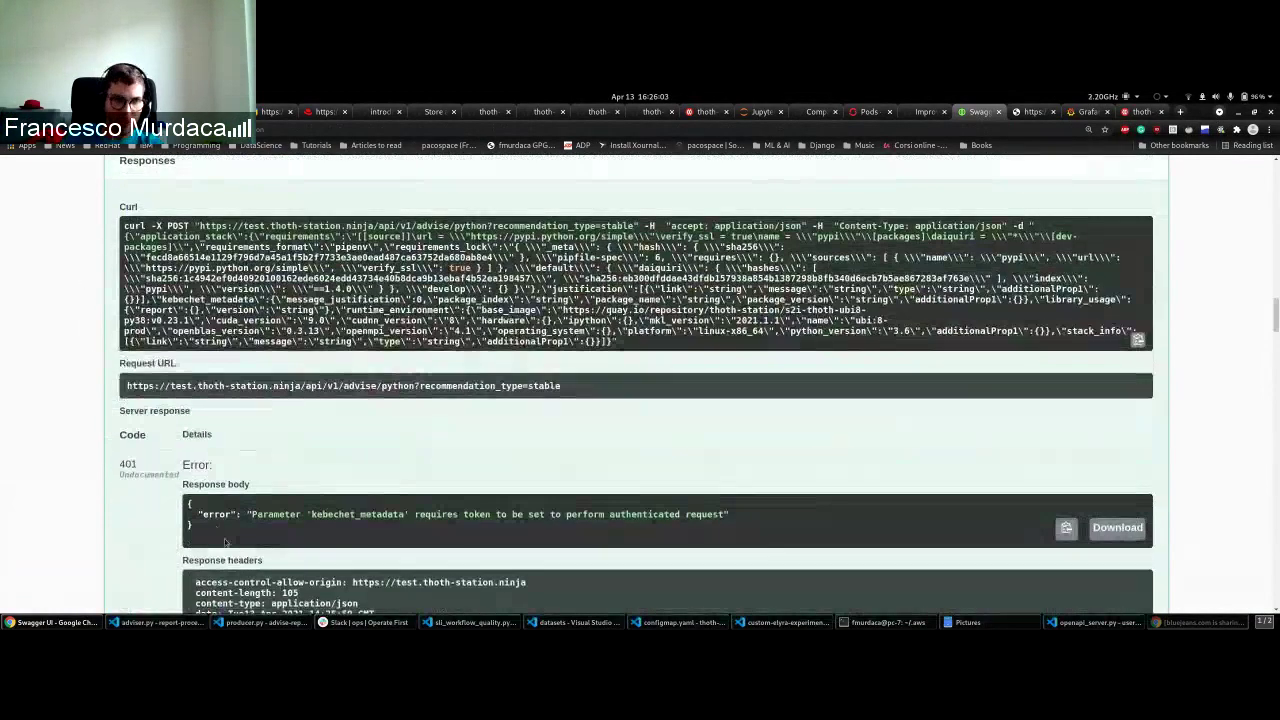
pyautogui.moveTo(225, 542); pyautogui.dragTo(186, 500)
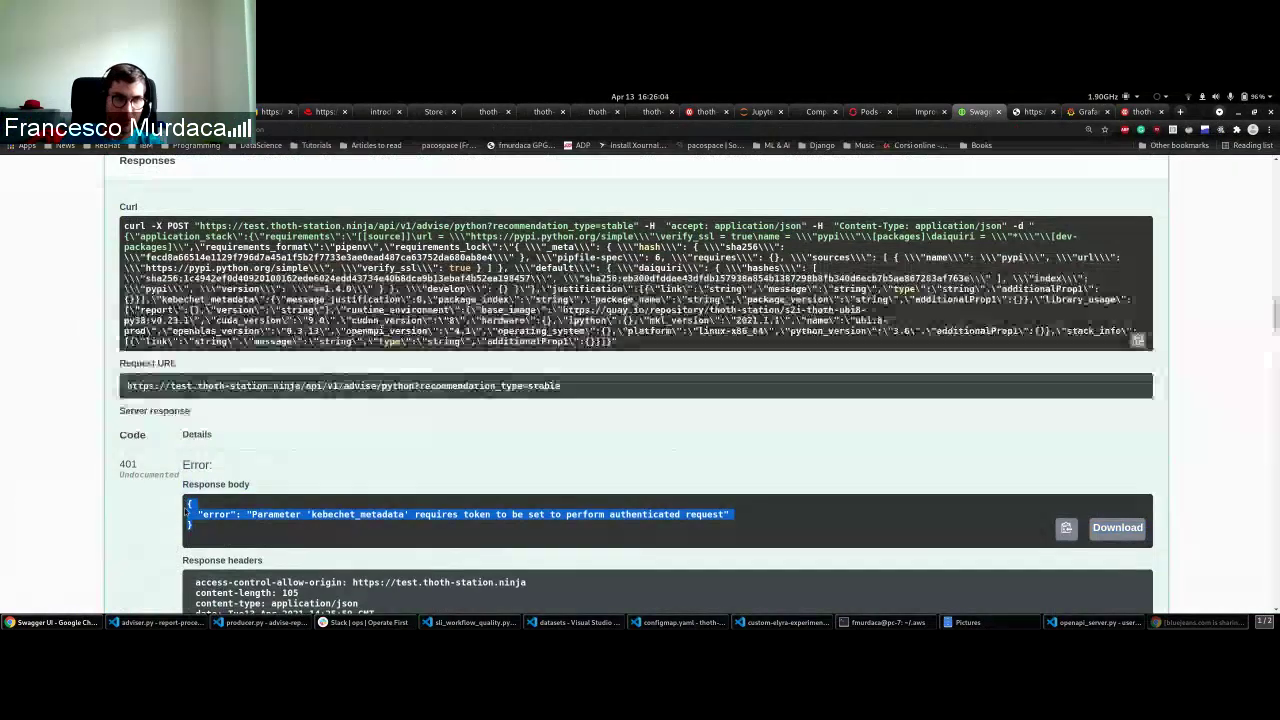
pyautogui.scroll(5, 49, 380)
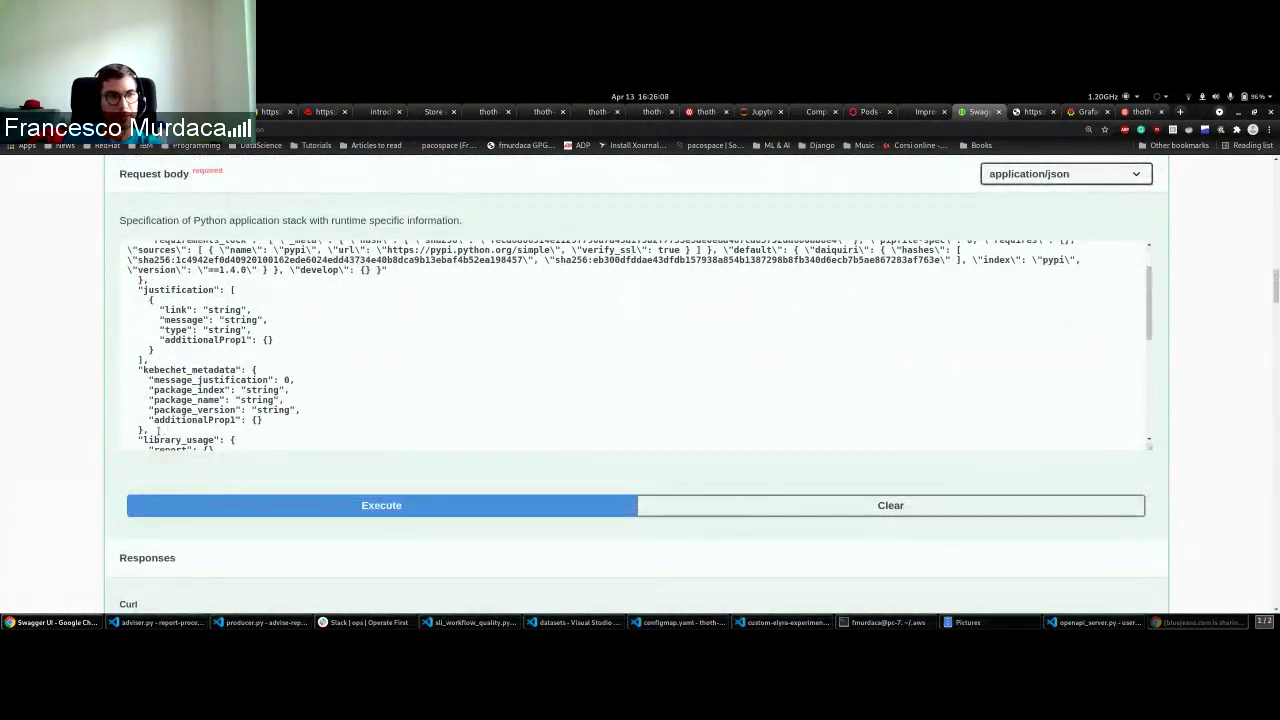
# Step: Delete the kebechet_metadata block from the request body and execute the advise request
pyautogui.moveTo(155, 432); pyautogui.dragTo(115, 372)
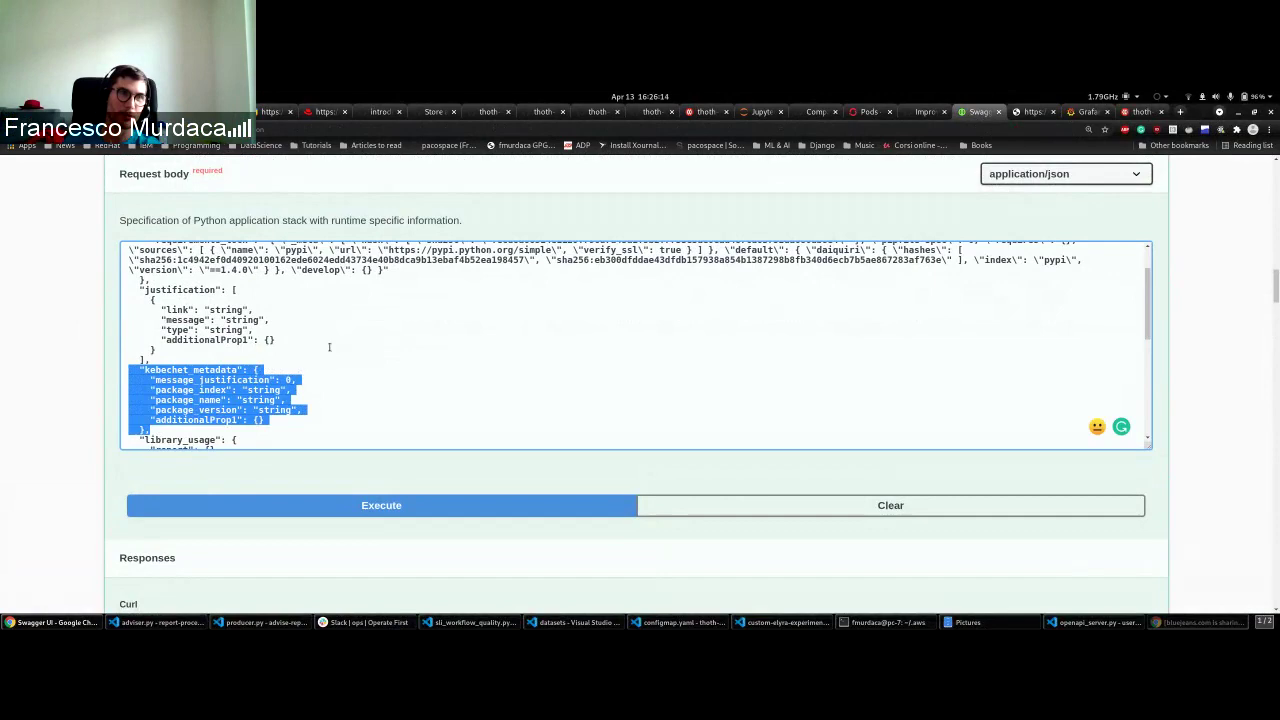
pyautogui.press('BackSpace')
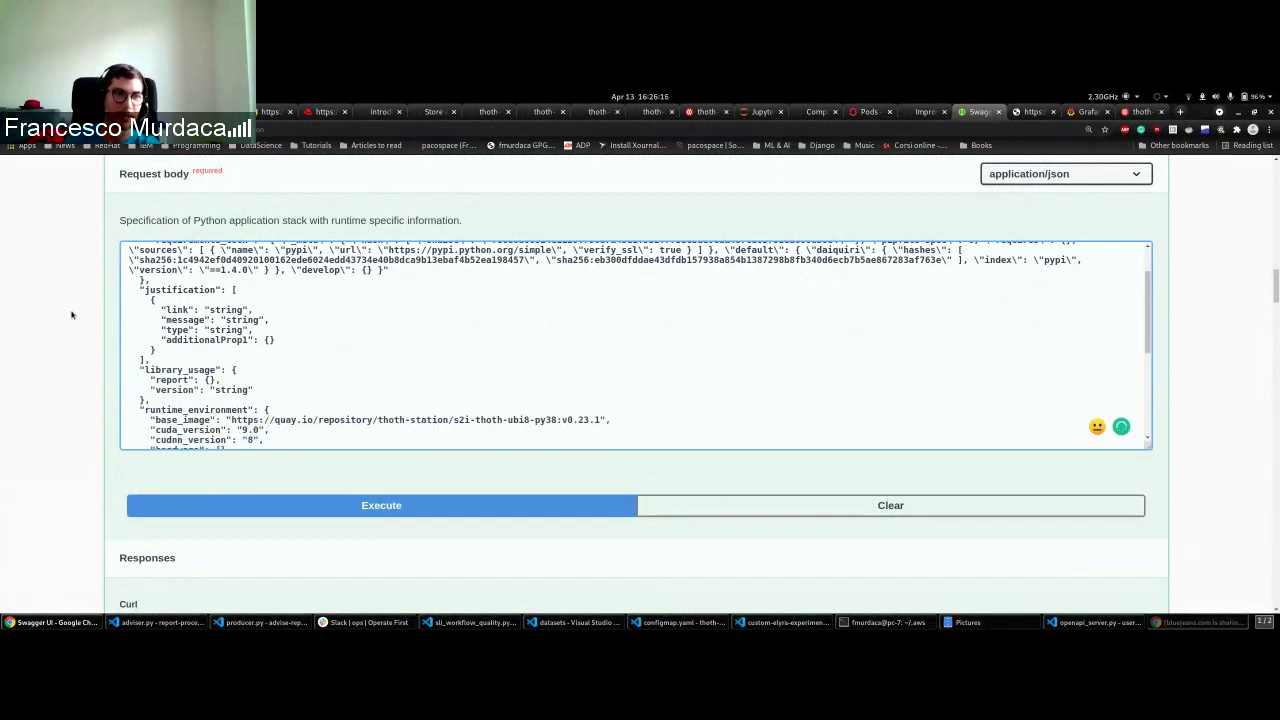
pyautogui.scroll(-1, 74, 309)
pyautogui.scroll(2, 77, 357)
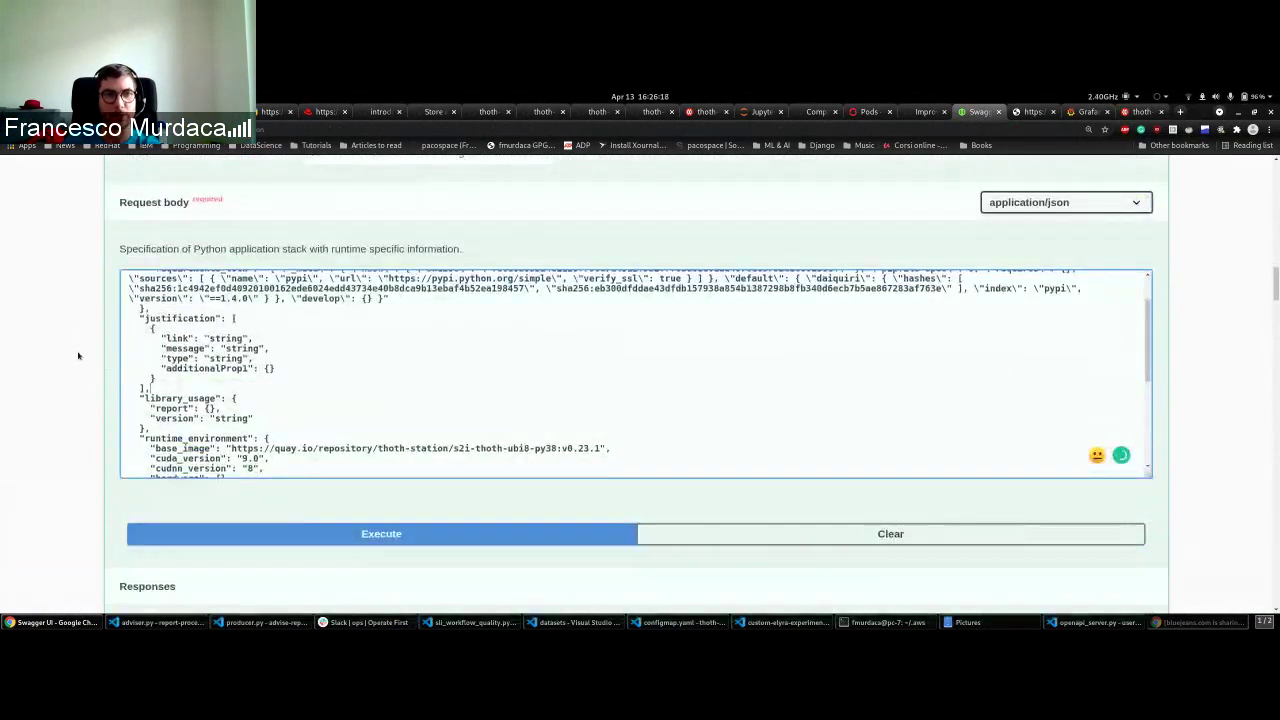
pyautogui.scroll(-3, 80, 350)
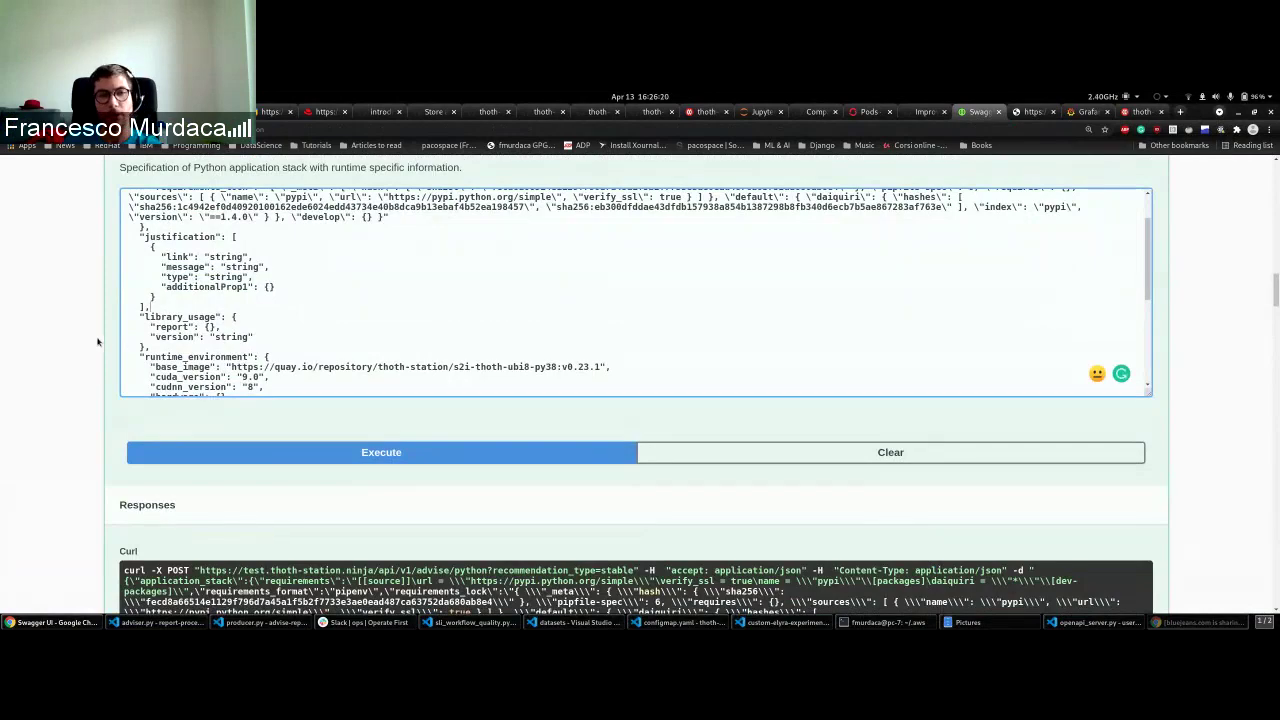
pyautogui.scroll(-2, 95, 345)
pyautogui.click(340, 347)
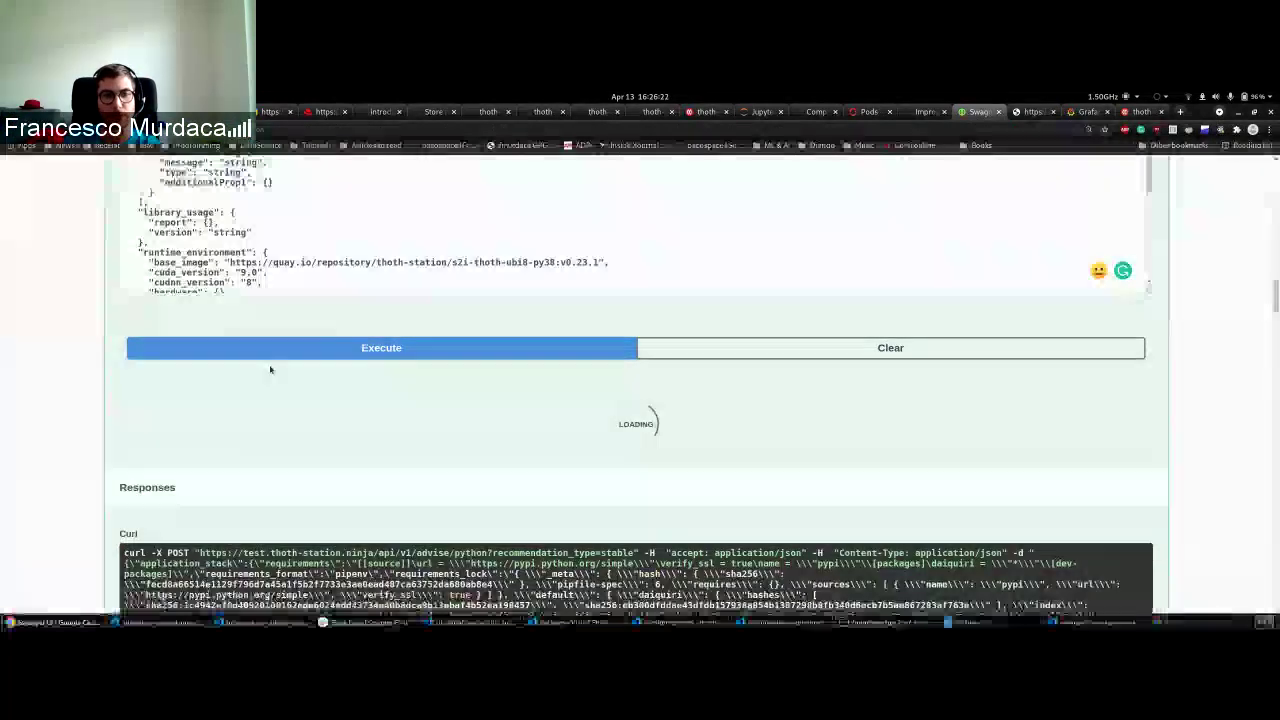
# Step: Re-send the Python advise request three more times, getting 202 with a cached analysis
pyautogui.scroll(-4, 271, 366)
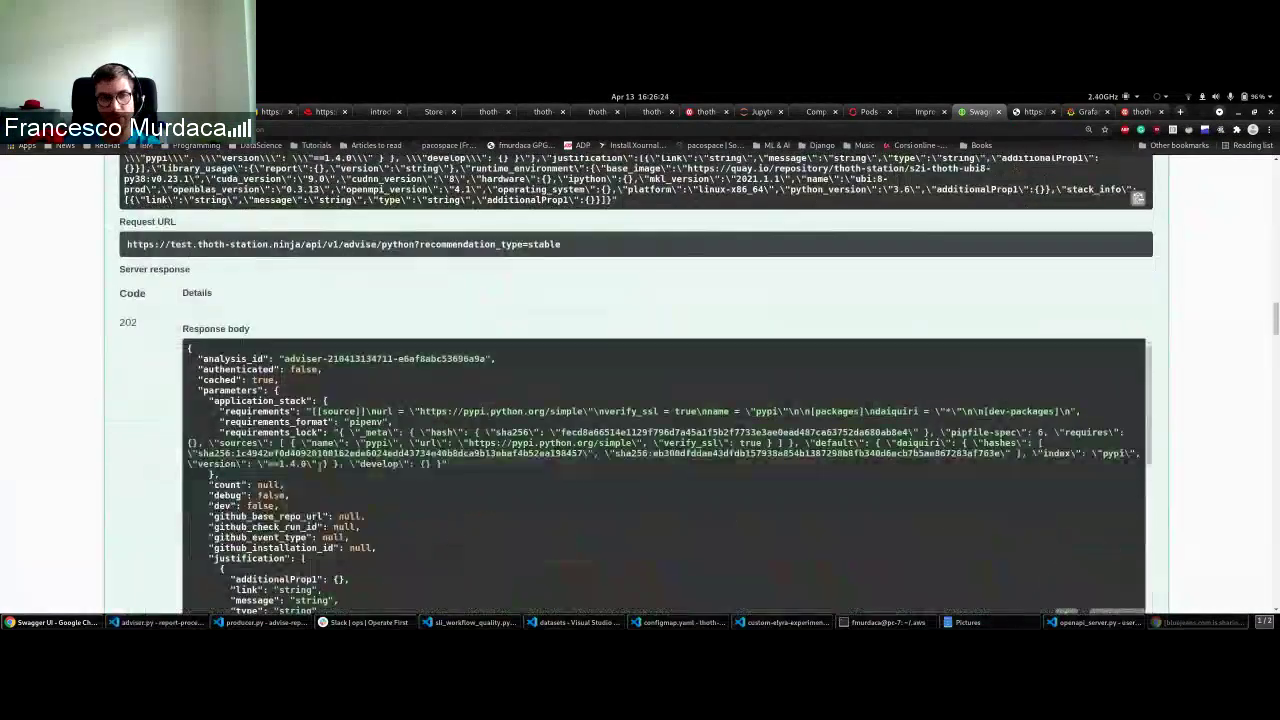
pyautogui.scroll(4, 77, 486)
pyautogui.scroll(-2, 77, 486)
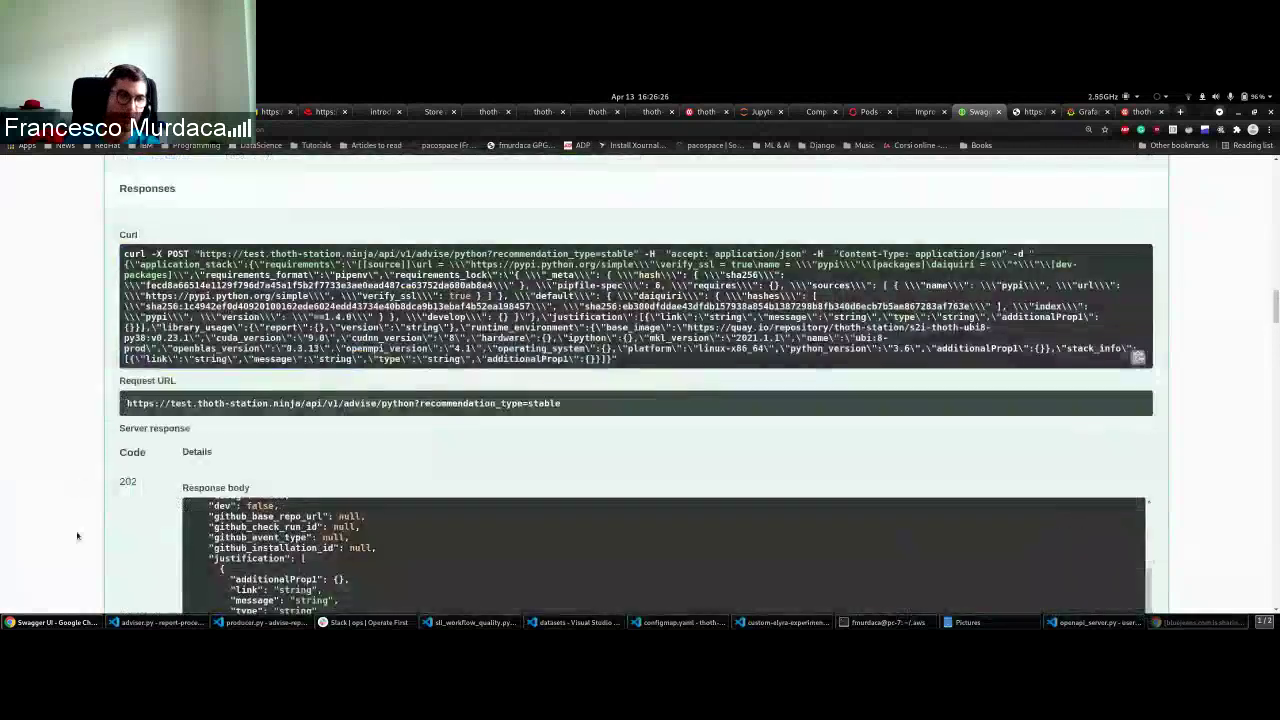
pyautogui.scroll(4, 80, 534)
pyautogui.click(390, 430)
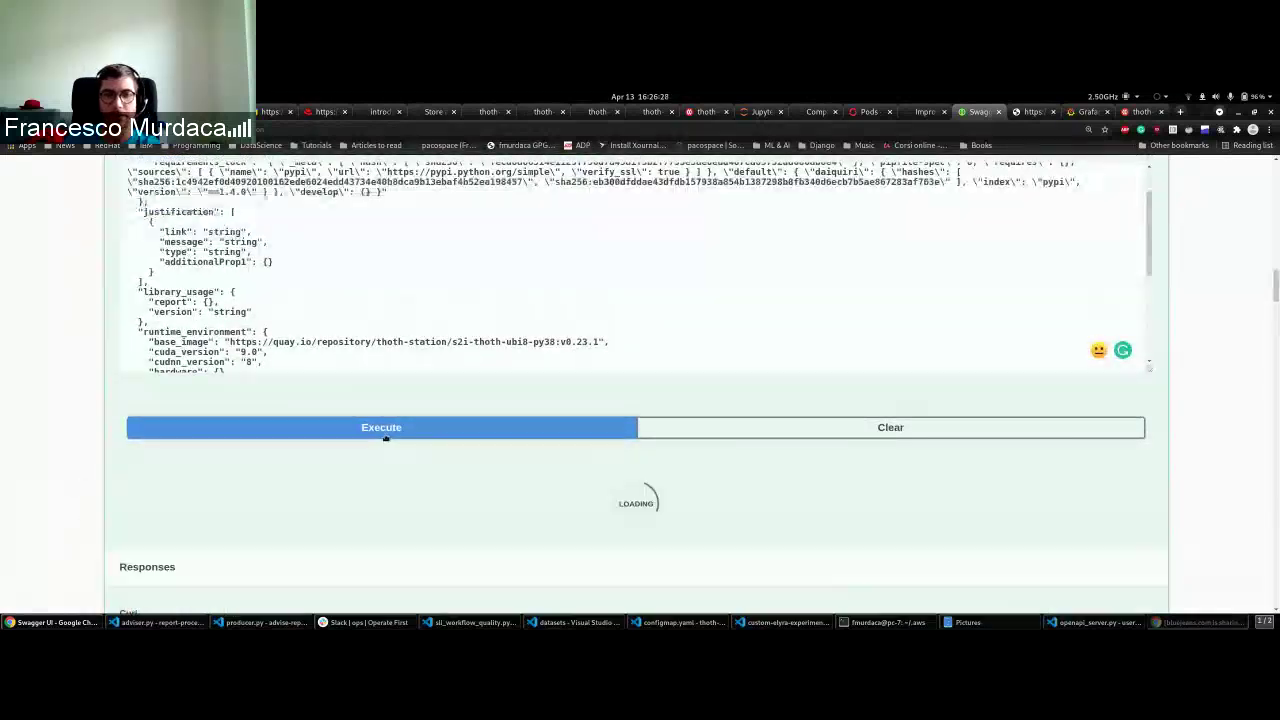
pyautogui.click(388, 430)
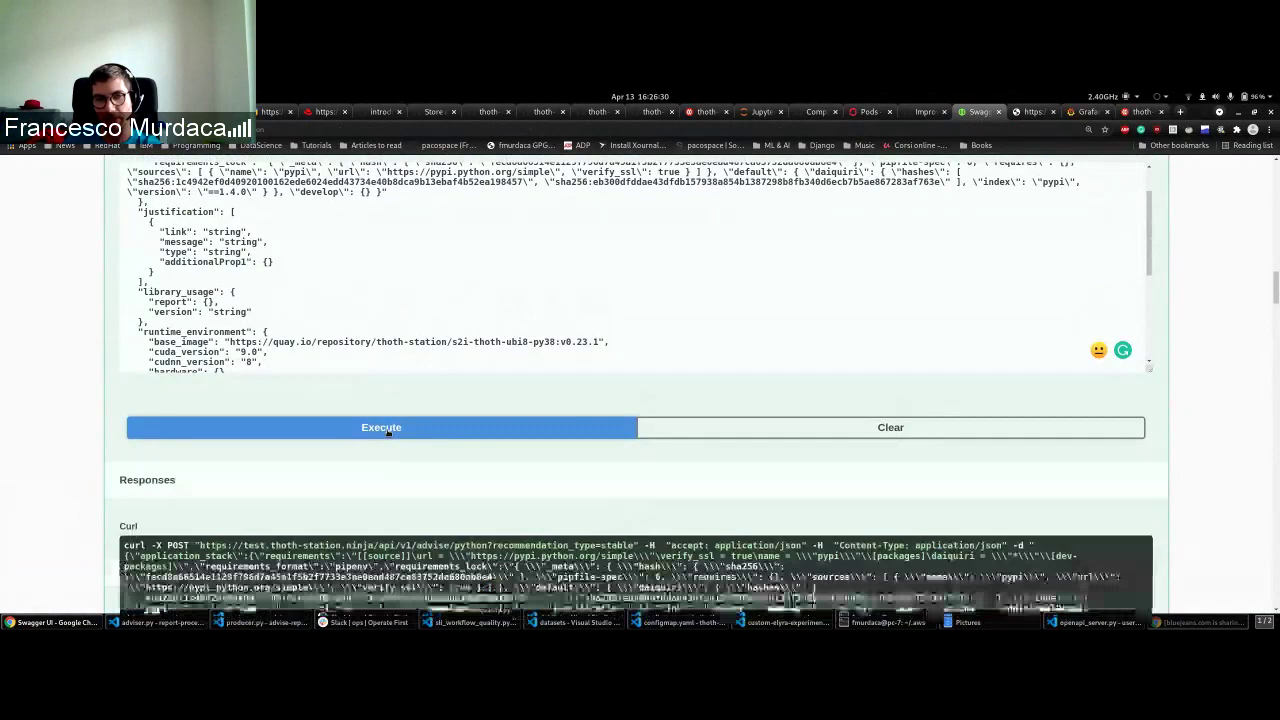
pyautogui.click(388, 431)
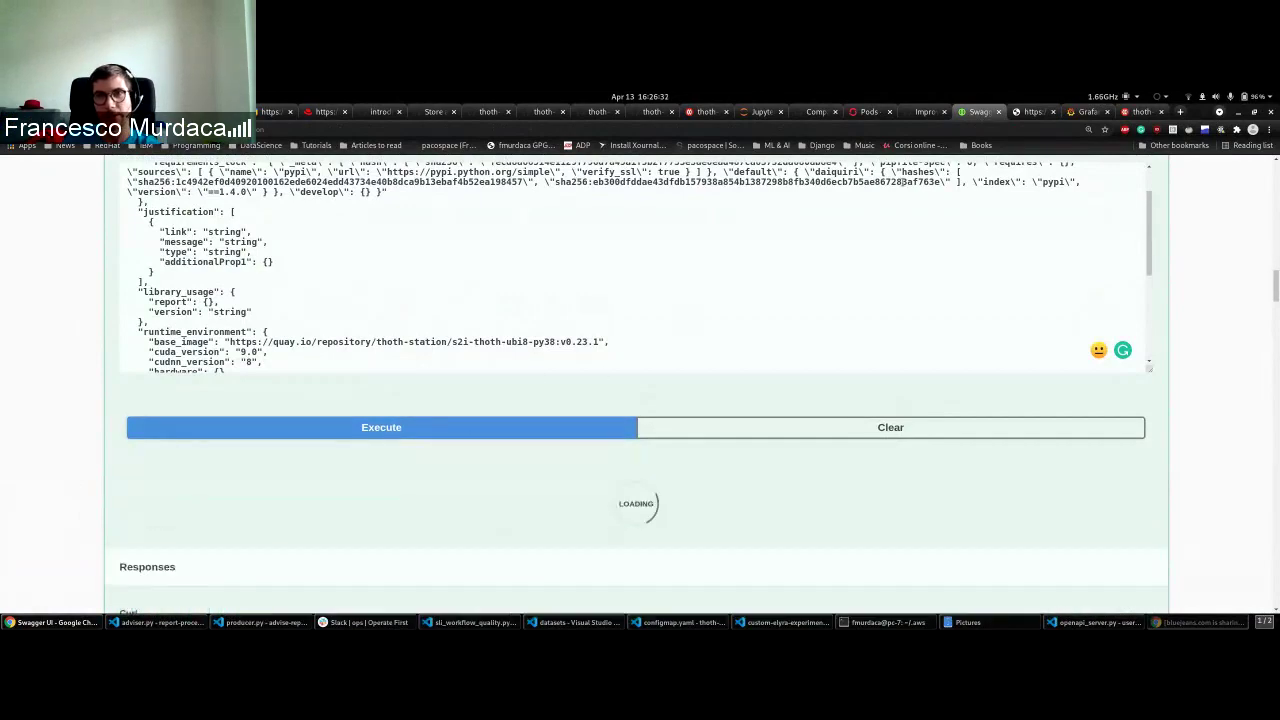
# Step: Reload the Prometheus metrics page to see the updated cache-hit counters
pyautogui.click(1033, 112)
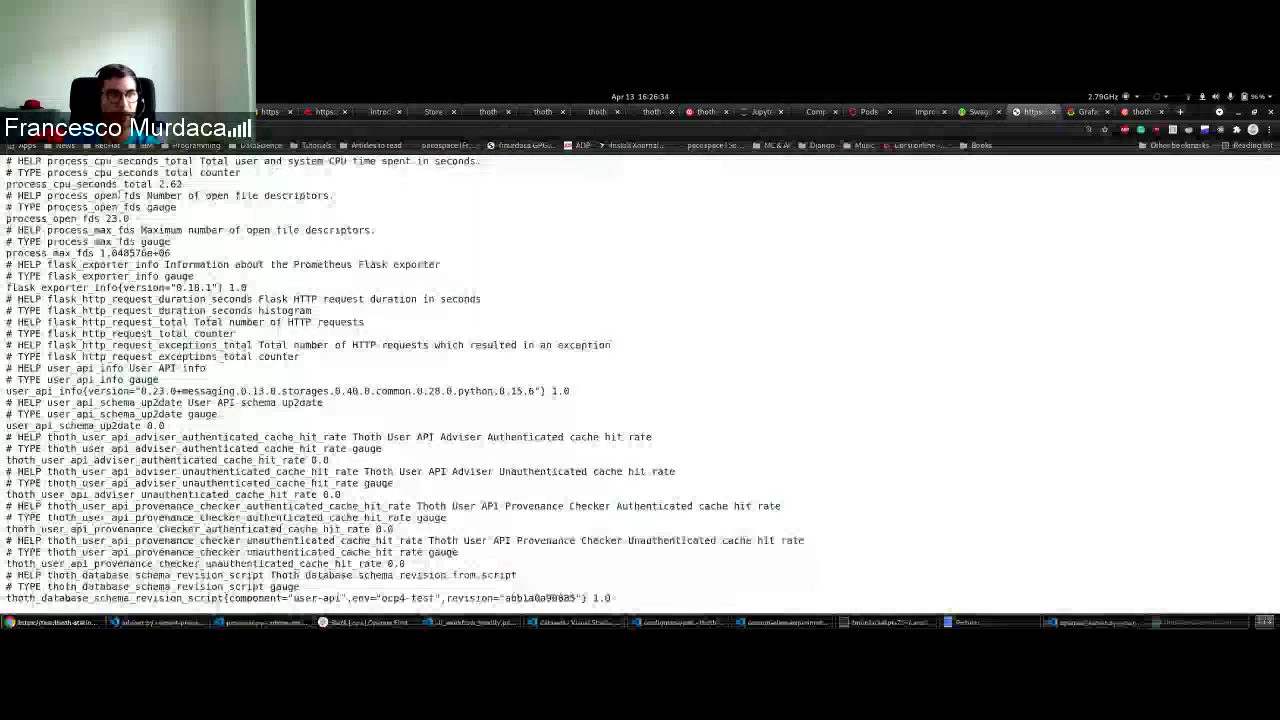
pyautogui.press('F5')
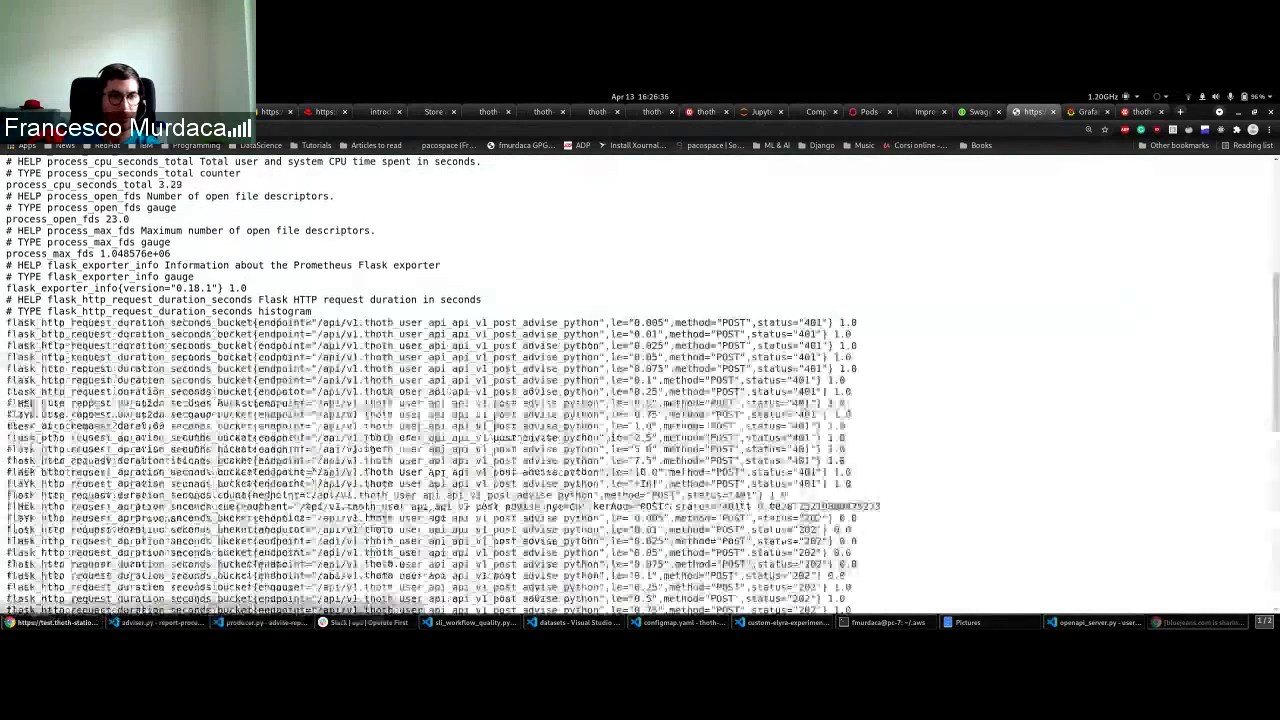
pyautogui.scroll(-5, 513, 373)
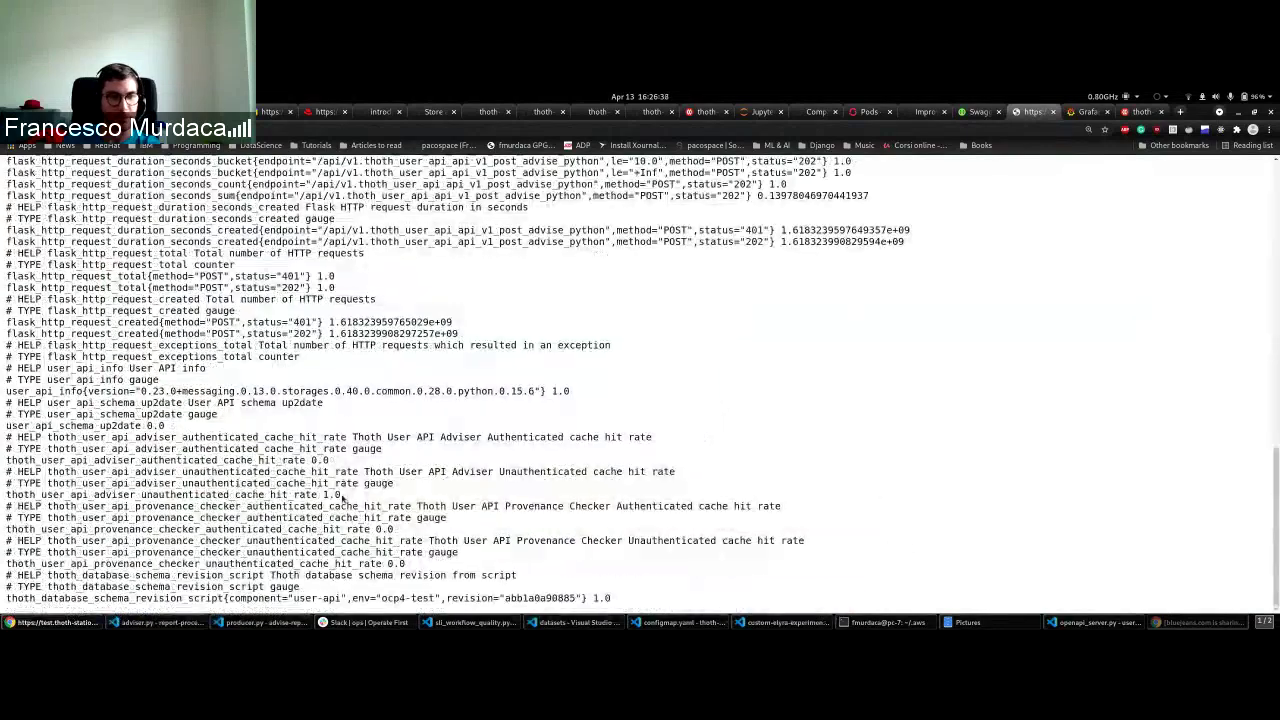
pyautogui.click(42, 129)
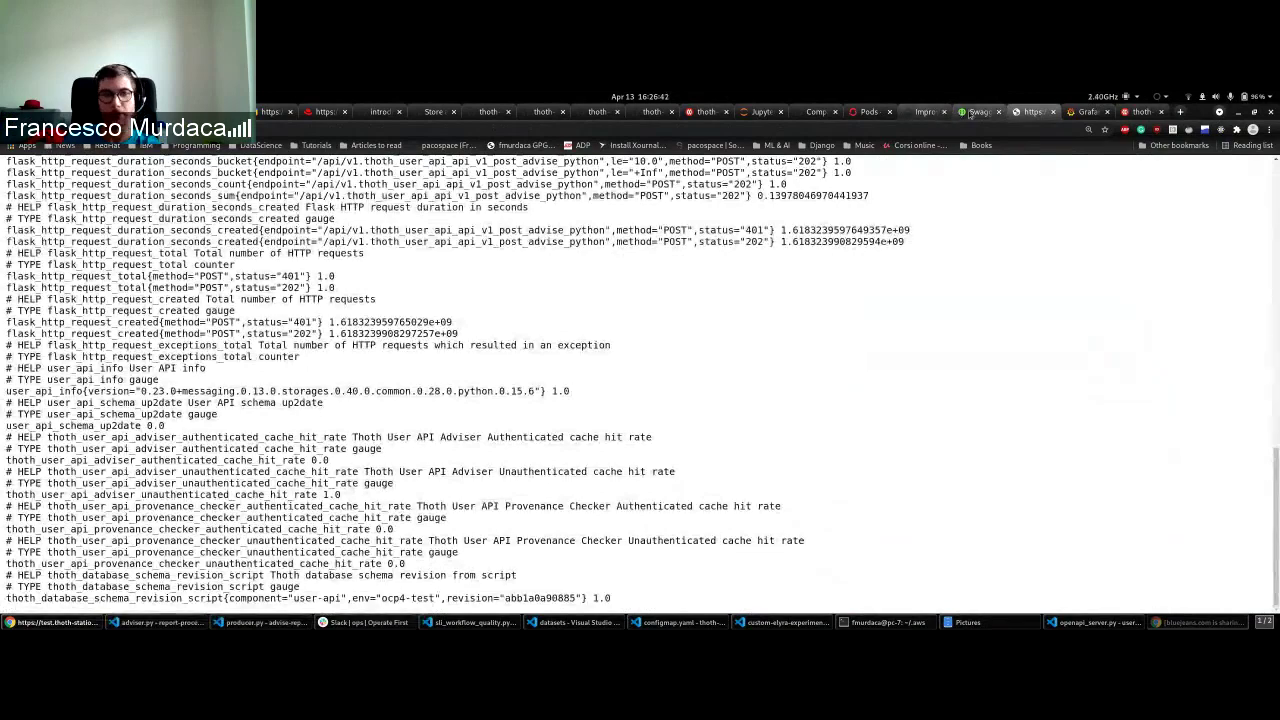
# Step: Send two more advise requests, then refresh metrics and highlight the unauthenticated adviser cache hit rate of 7.0
pyautogui.click(978, 111)
pyautogui.click(414, 428)
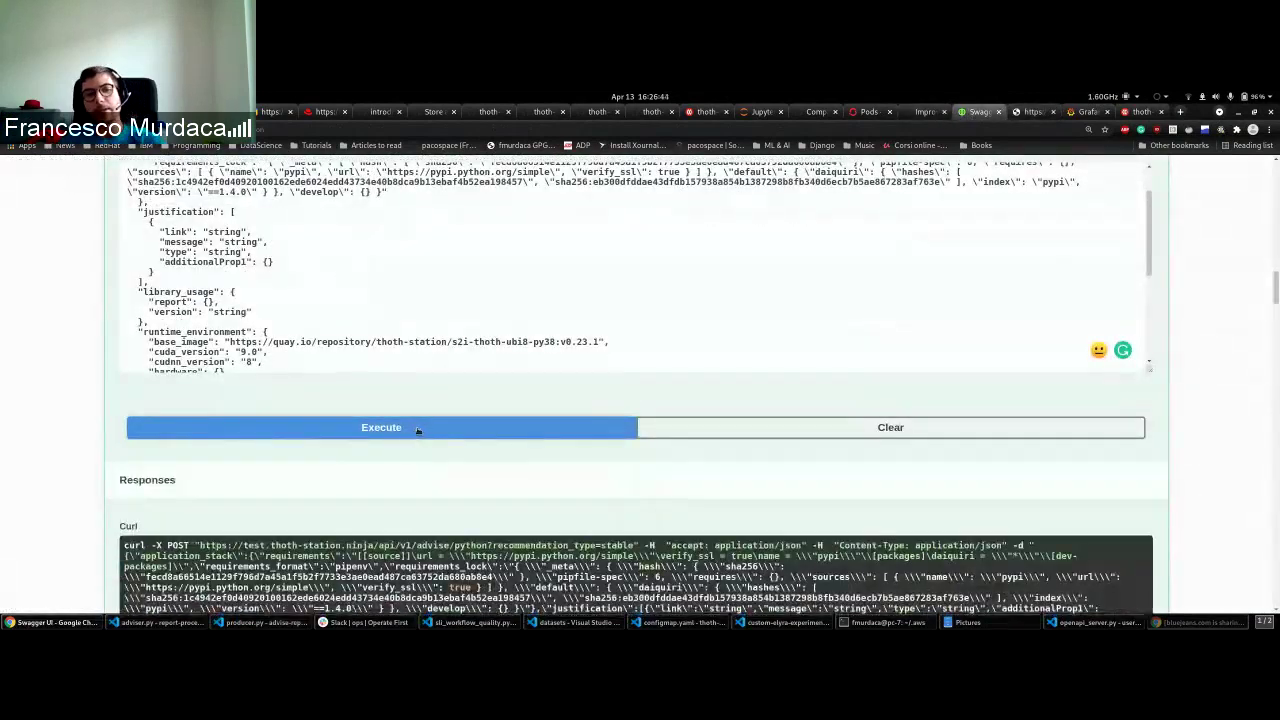
pyautogui.click(414, 428)
pyautogui.click(1030, 111)
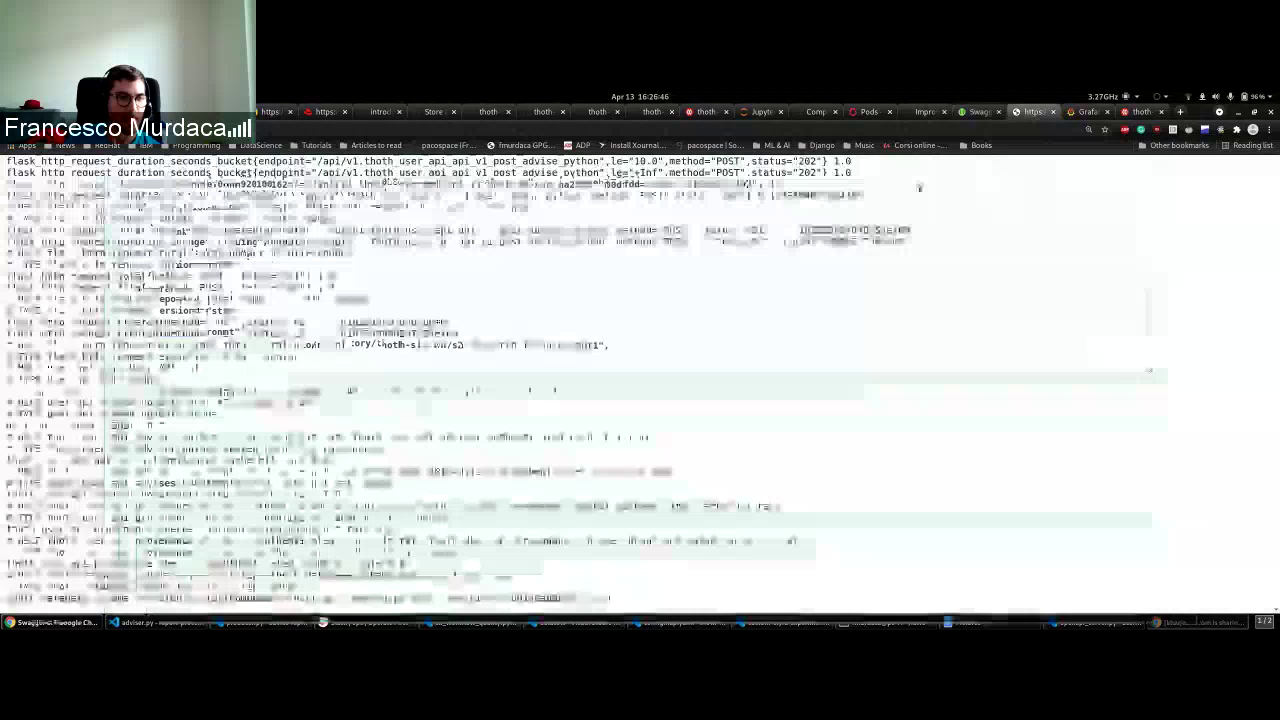
pyautogui.press('F5')
pyautogui.press('F5')
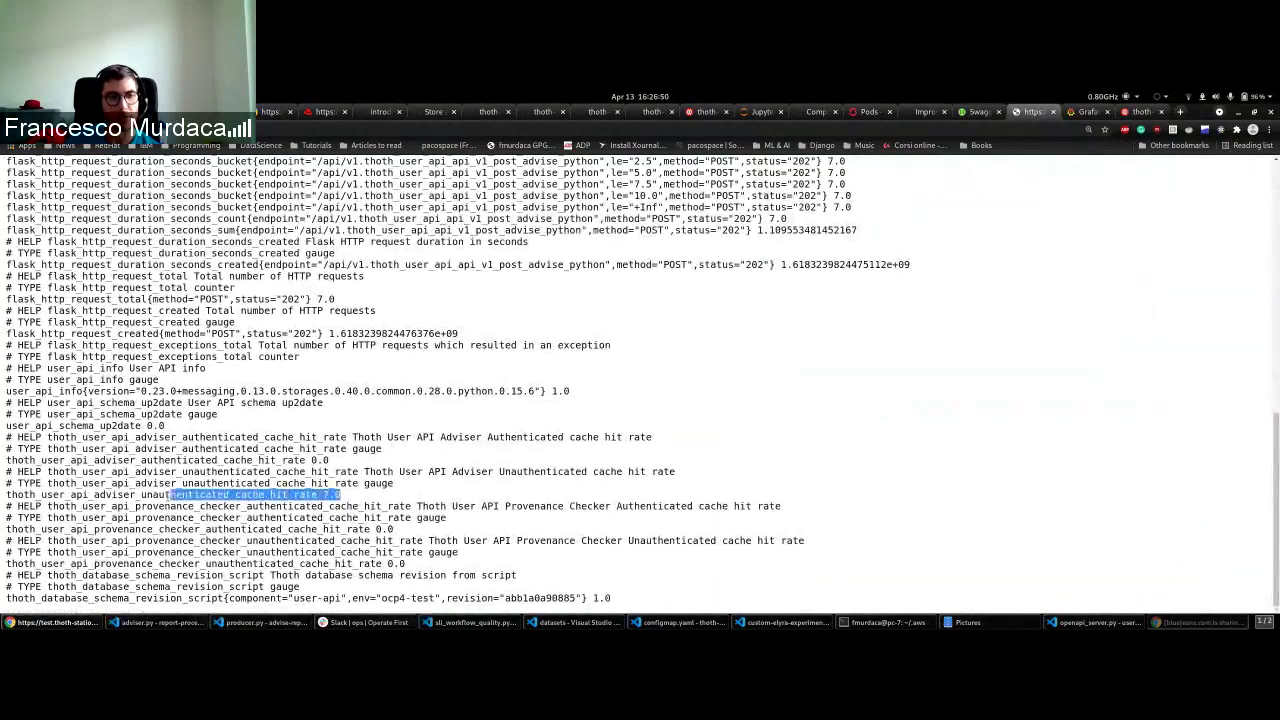
pyautogui.moveTo(3, 508); pyautogui.dragTo(5, 495)
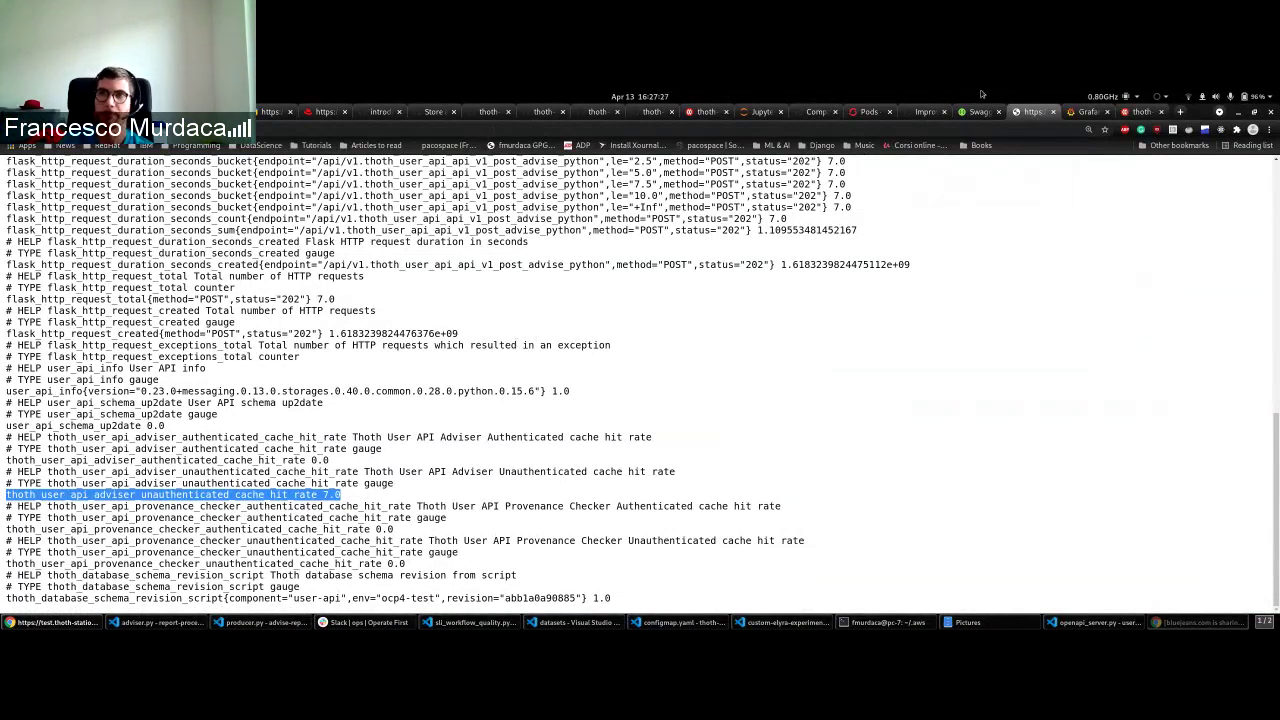
pyautogui.click(1080, 113)
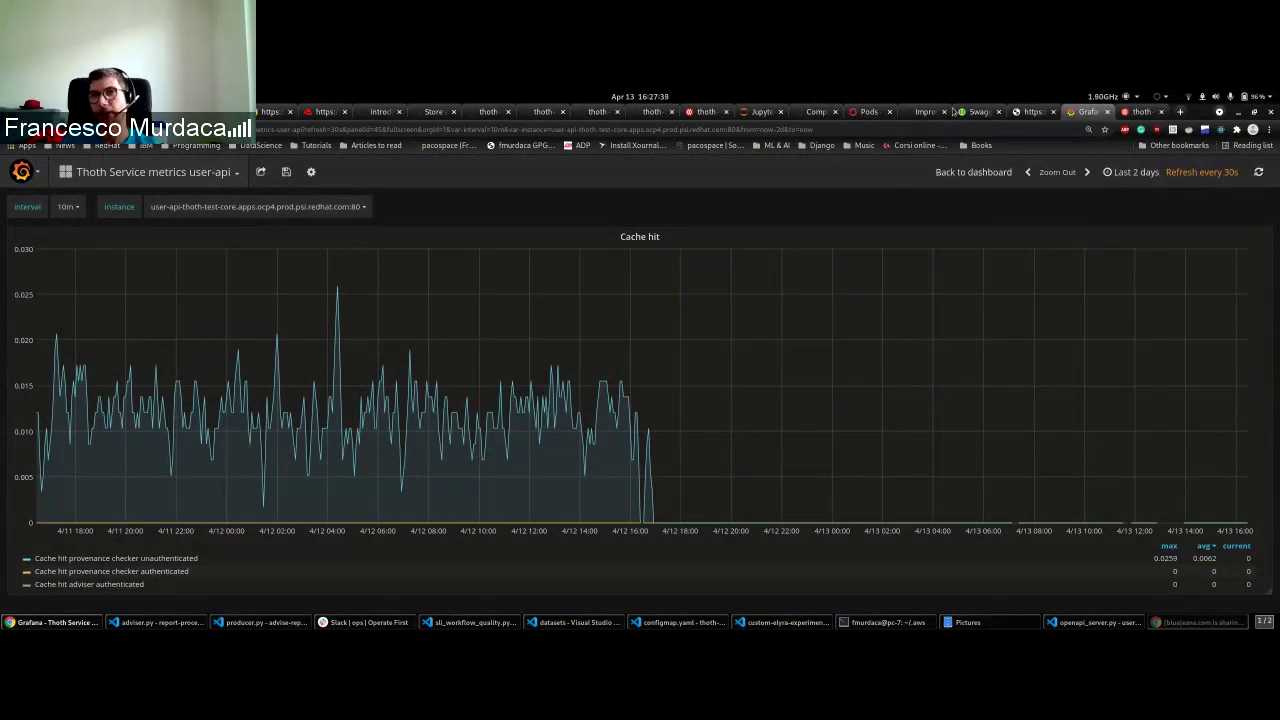
pyautogui.click(1030, 111)
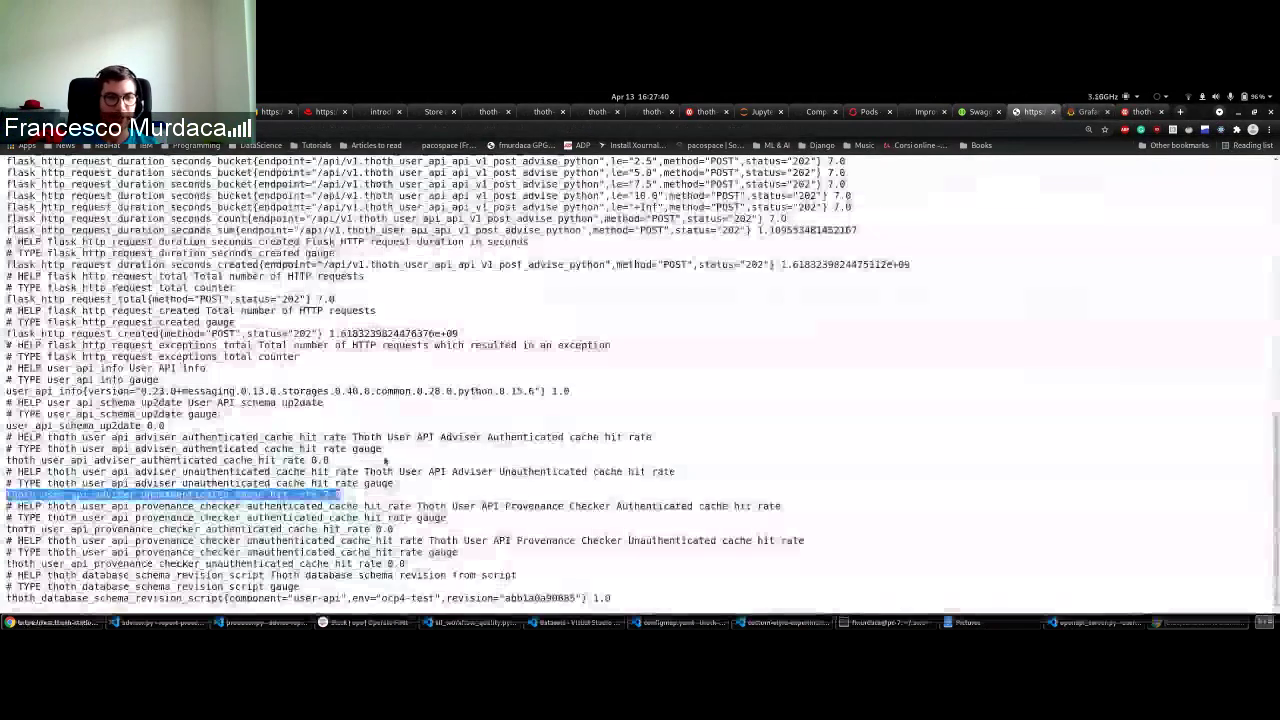
pyautogui.moveTo(668, 587); pyautogui.dragTo(171, 448)
pyautogui.click(668, 587)
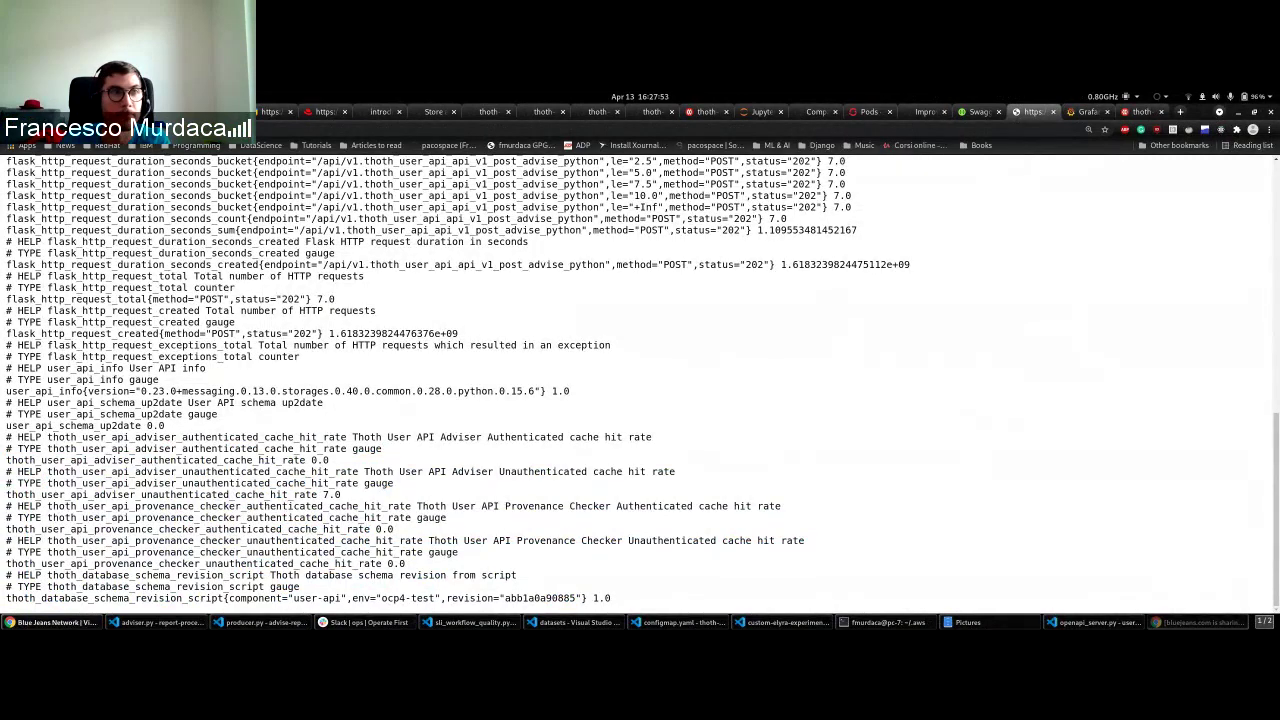
# Step: Switch to the BlueJeans meeting window to confirm the screen is still shared
pyautogui.hotkey('ctrl', '1')
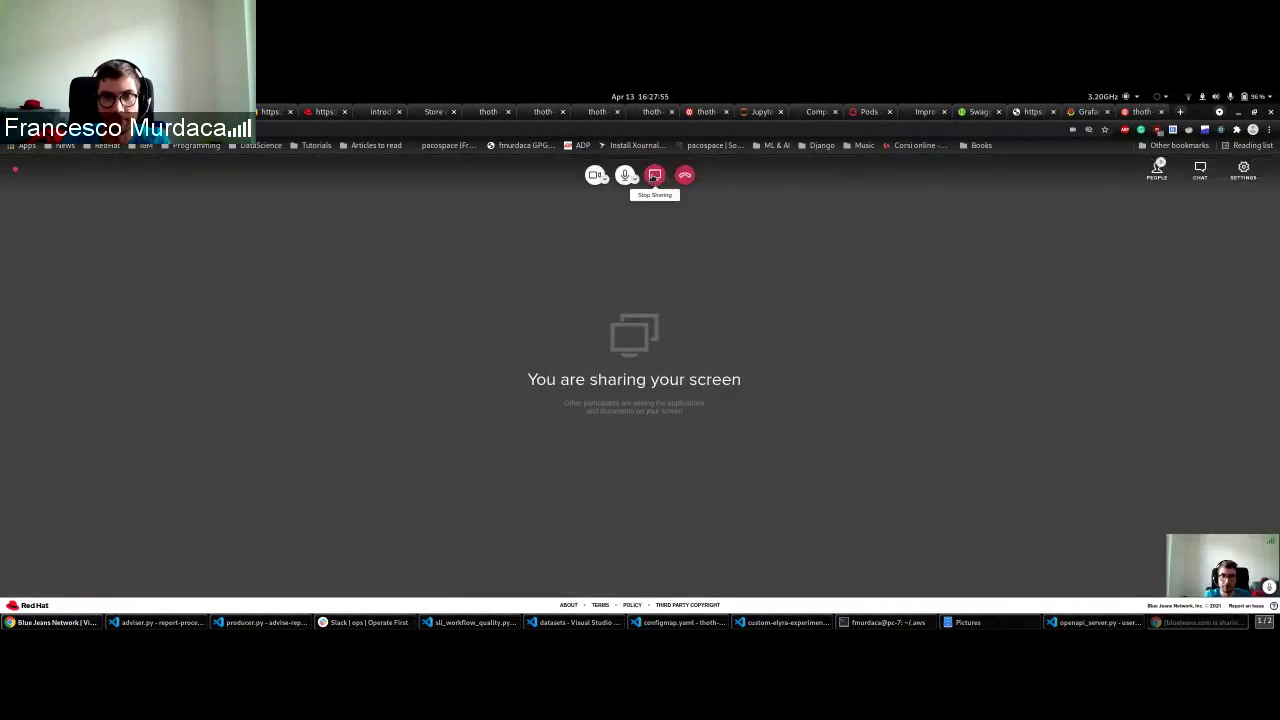